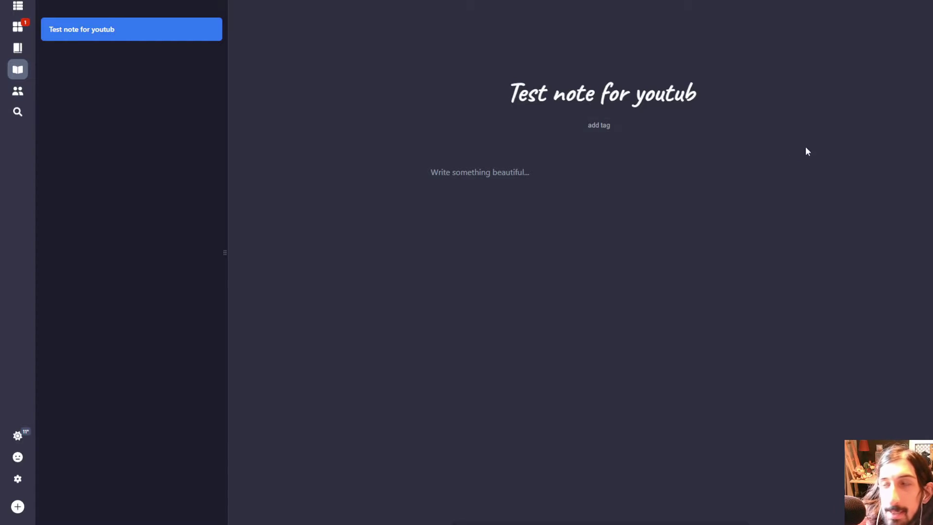
- Append the missing 'e' to the note title so it reads 'Test note for youtube'
{"action": "left_click", "coordinate": [696, 105]}
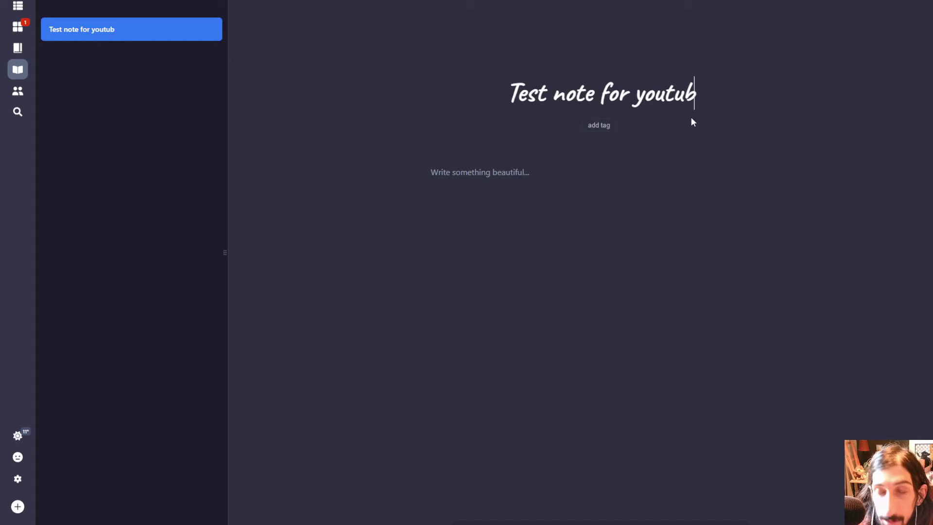
{"action": "type", "text": "e"}
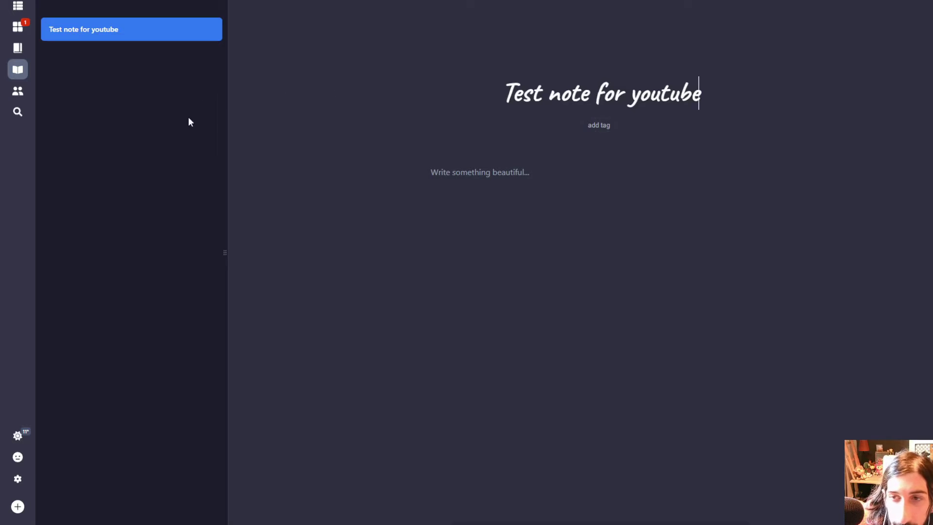
- Pass through Habits back to Tasks, open the Personal tasks area, and toggle the calendar sidebar
{"action": "left_click", "coordinate": [19, 32]}
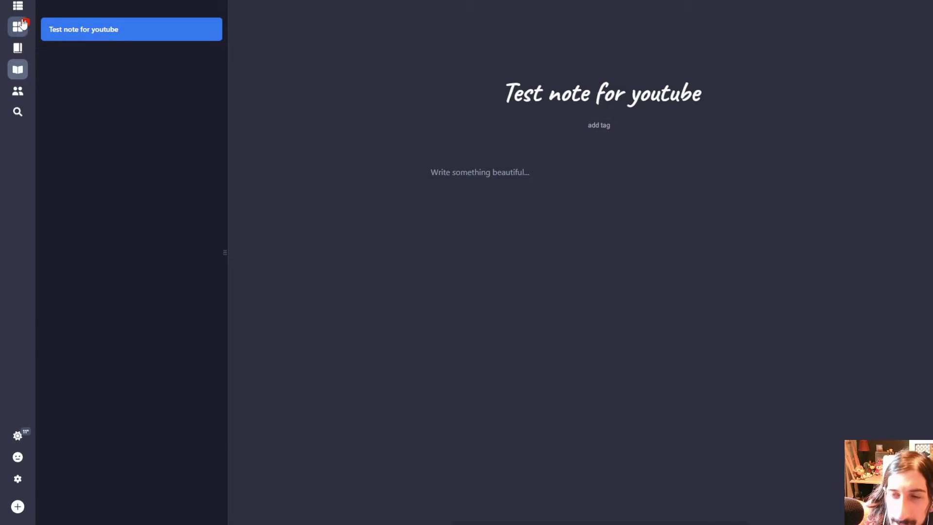
{"action": "left_click", "coordinate": [18, 6]}
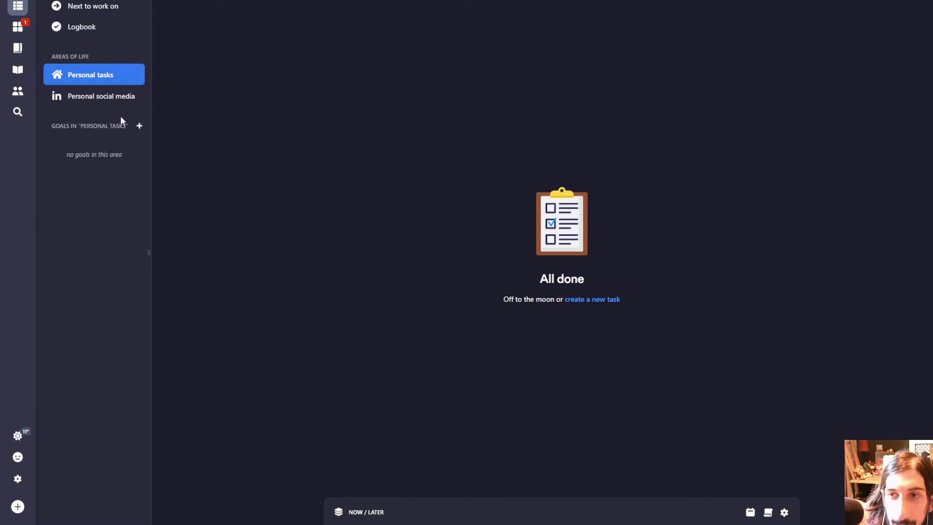
{"action": "left_click", "coordinate": [66, 76]}
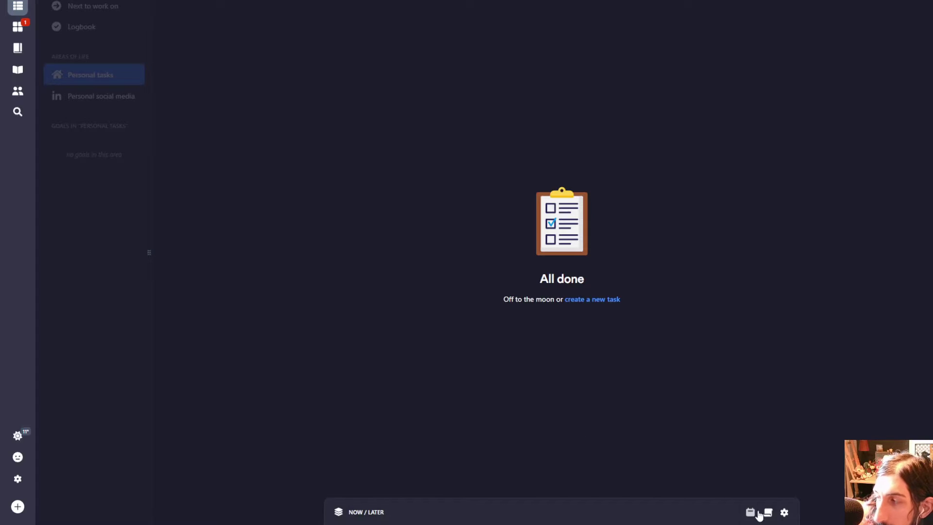
{"action": "left_click", "coordinate": [751, 513]}
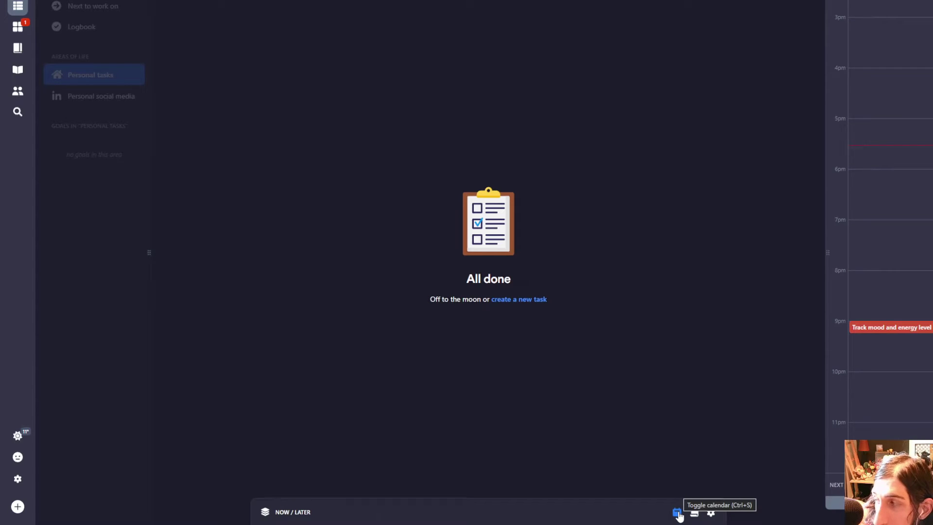
{"action": "left_click", "coordinate": [678, 514]}
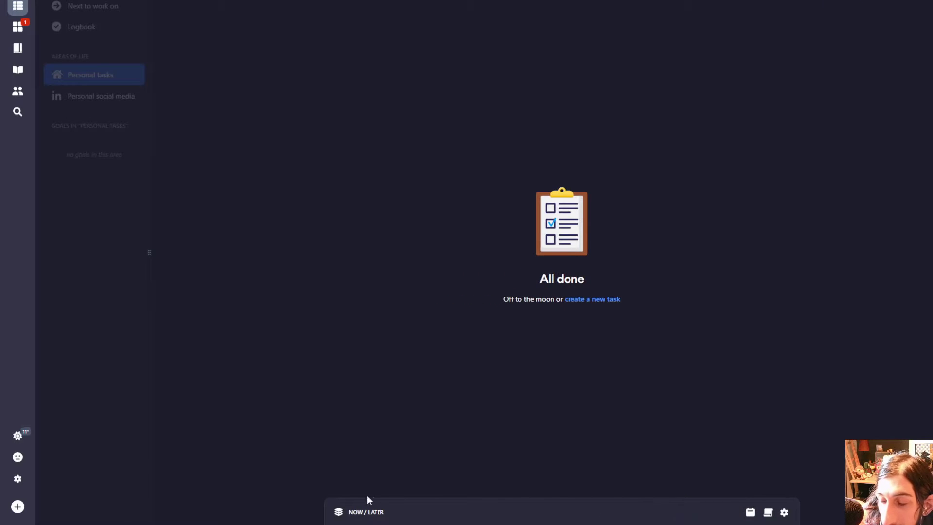
- Bring up the Choose workflow menu from the NOW / LATER button
{"action": "left_click", "coordinate": [360, 514]}
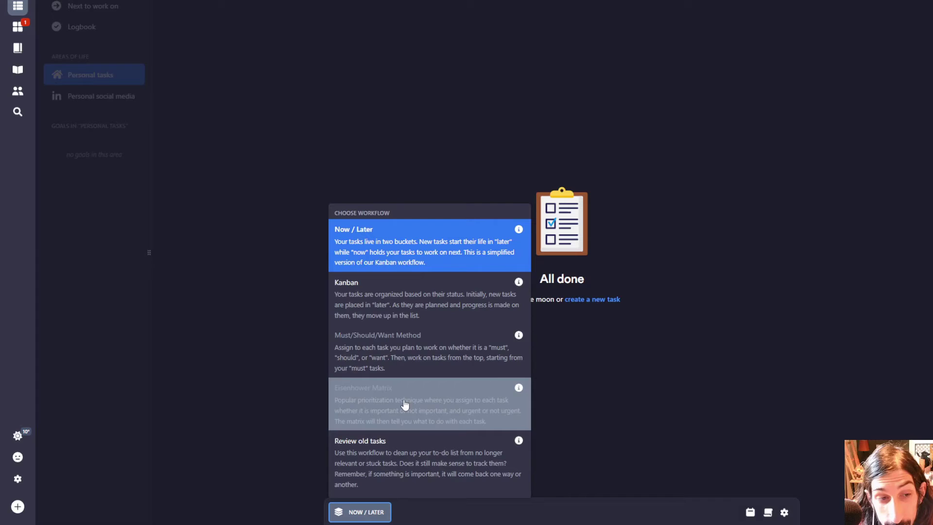
- Switch tasks to Kanban, try the Must/Should/Want Method workflow, and open See plans
{"action": "left_click", "coordinate": [394, 315]}
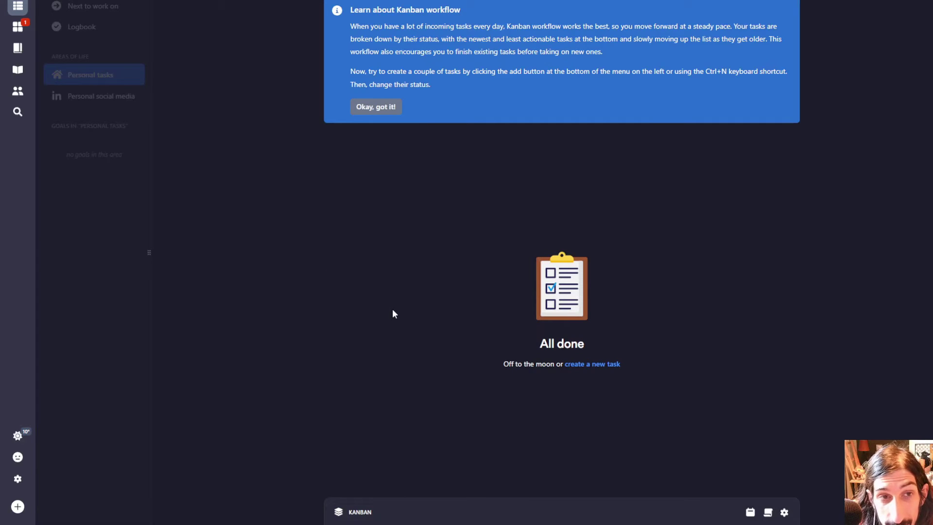
{"action": "left_click", "coordinate": [360, 517]}
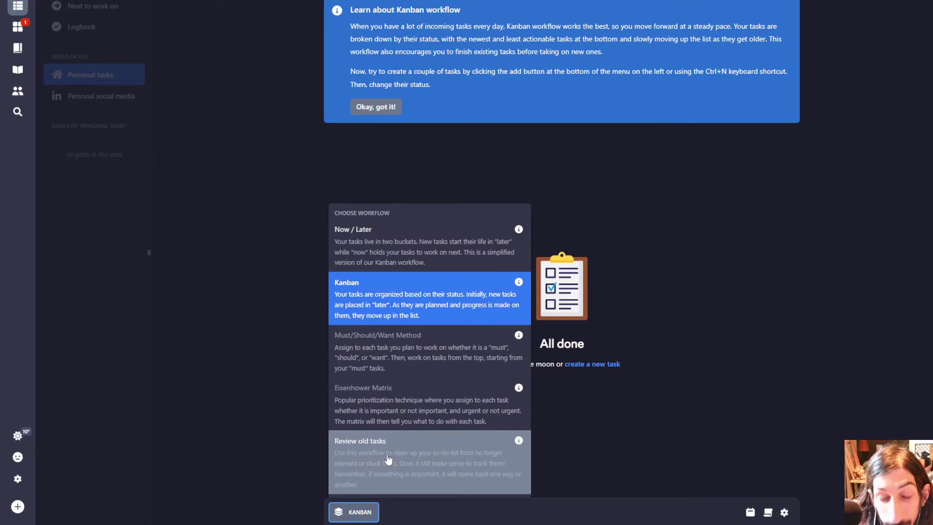
{"action": "left_click", "coordinate": [387, 361]}
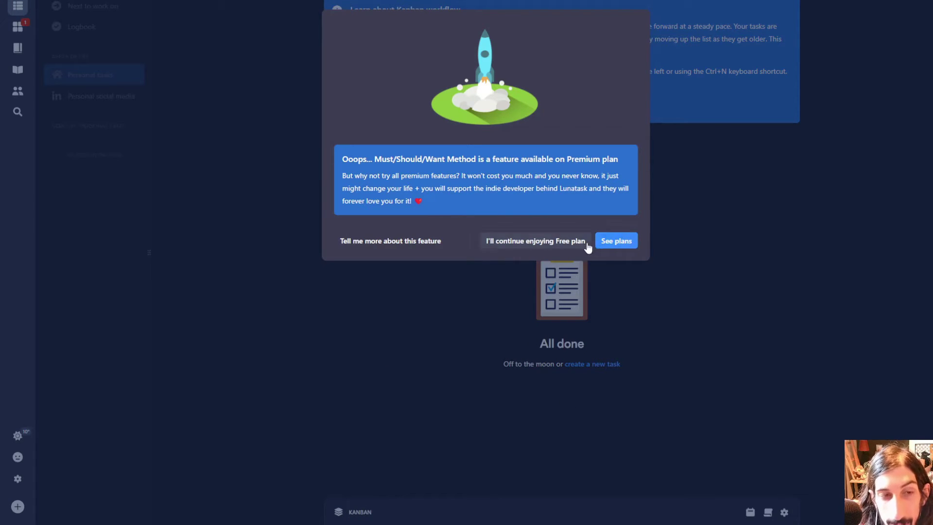
{"action": "left_click", "coordinate": [610, 242]}
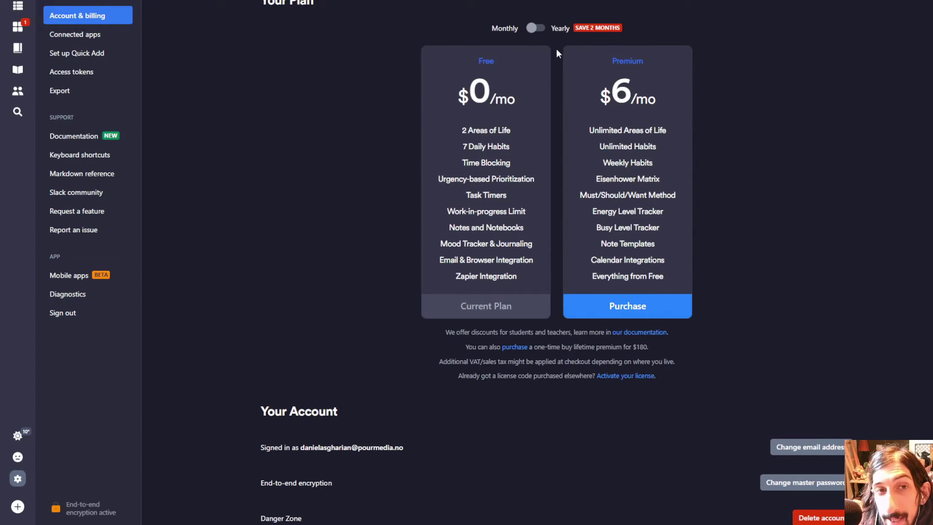
- Compare yearly and monthly plan prices, then go to Connected apps settings
{"action": "left_click", "coordinate": [533, 29]}
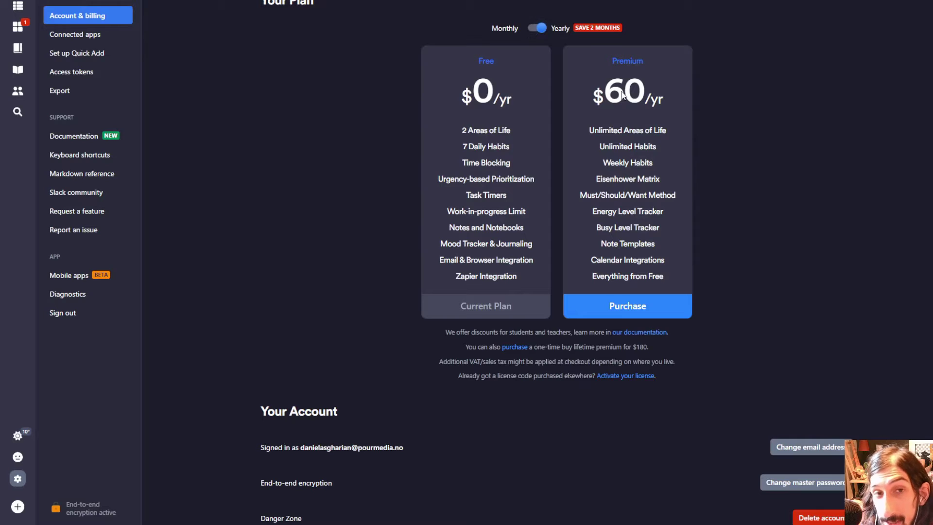
{"action": "left_click", "coordinate": [540, 30]}
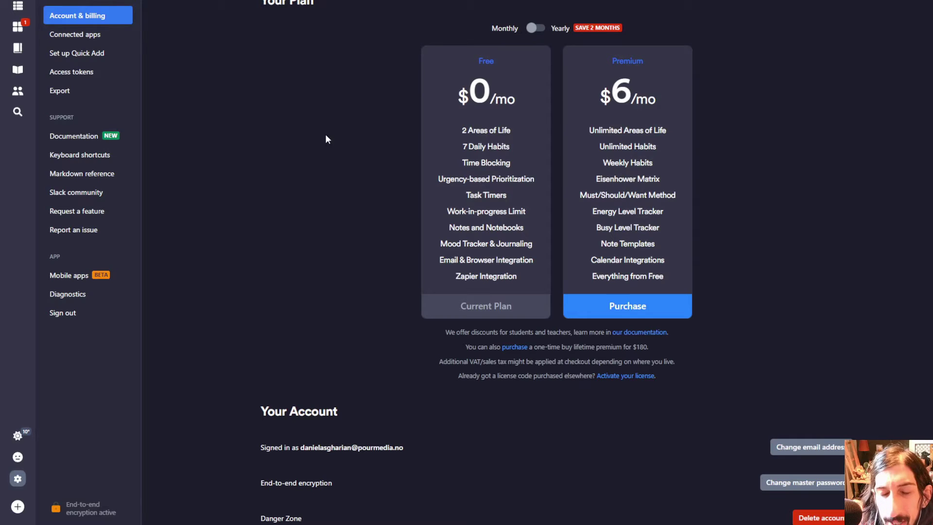
{"action": "left_click", "coordinate": [73, 34]}
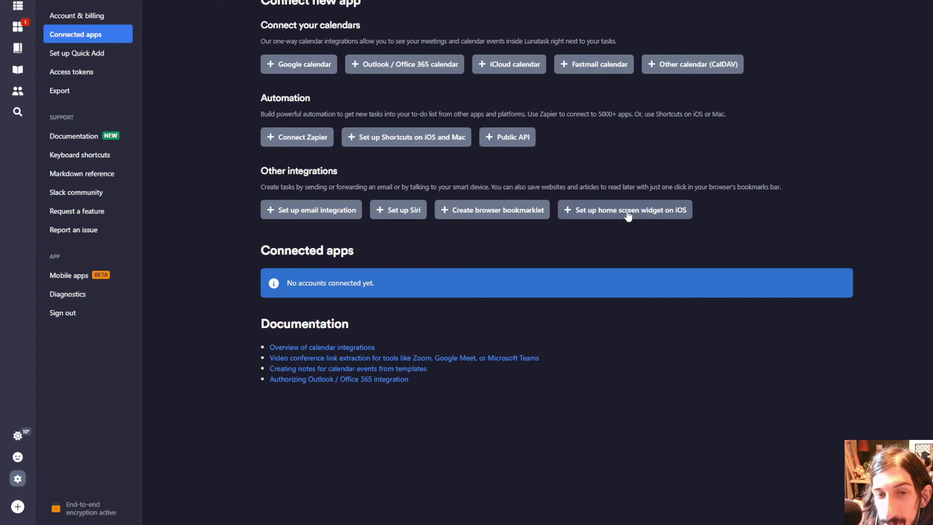
- Open the mobile apps page in Edge, maximize and restore the window, then close it
{"action": "left_click", "coordinate": [99, 276]}
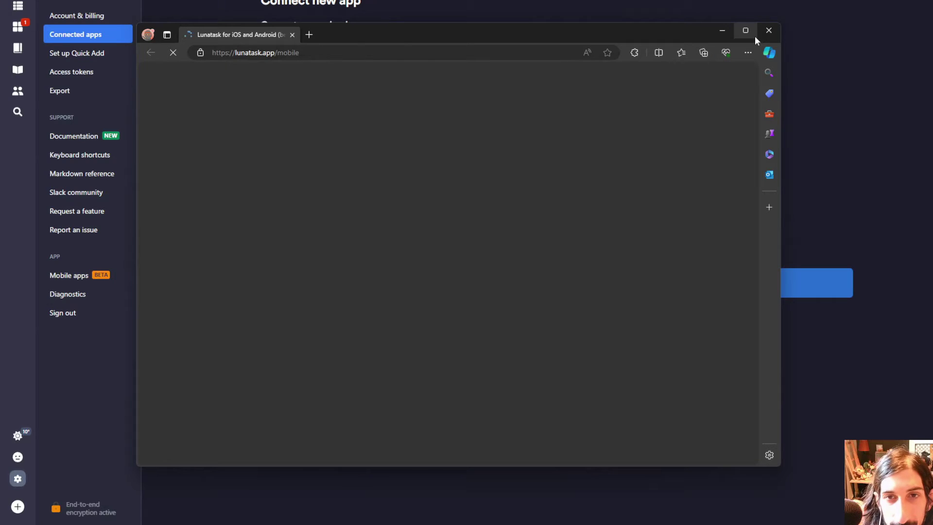
{"action": "mouse_move", "coordinate": [747, 31]}
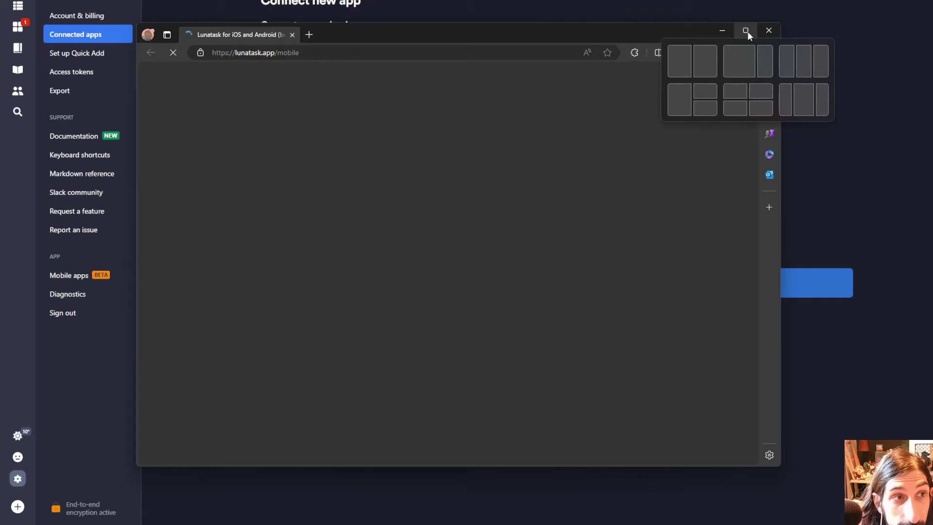
{"action": "left_click", "coordinate": [747, 31]}
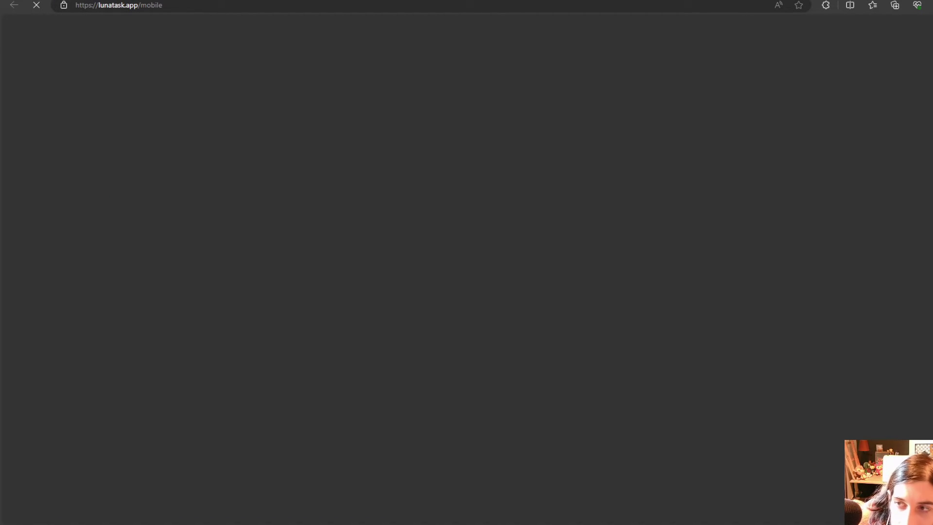
{"action": "key", "text": "super+Down"}
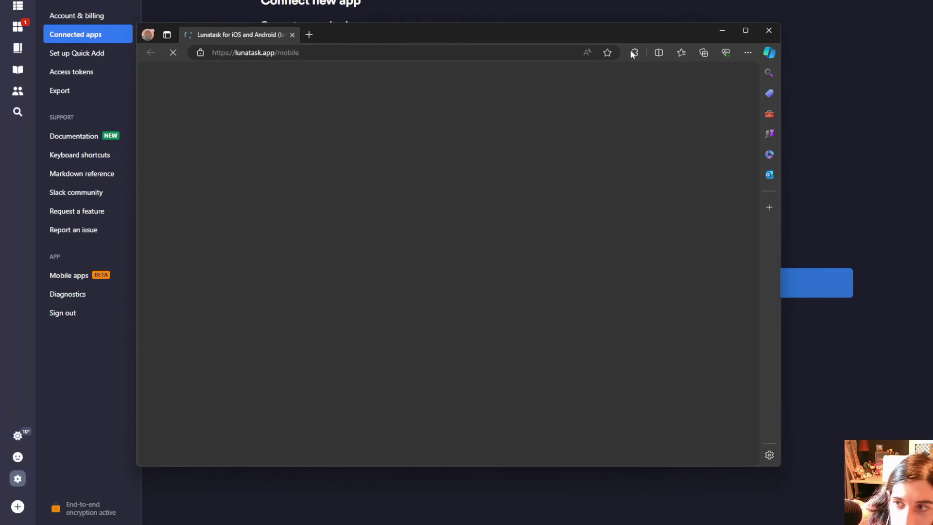
{"action": "left_click", "coordinate": [769, 31]}
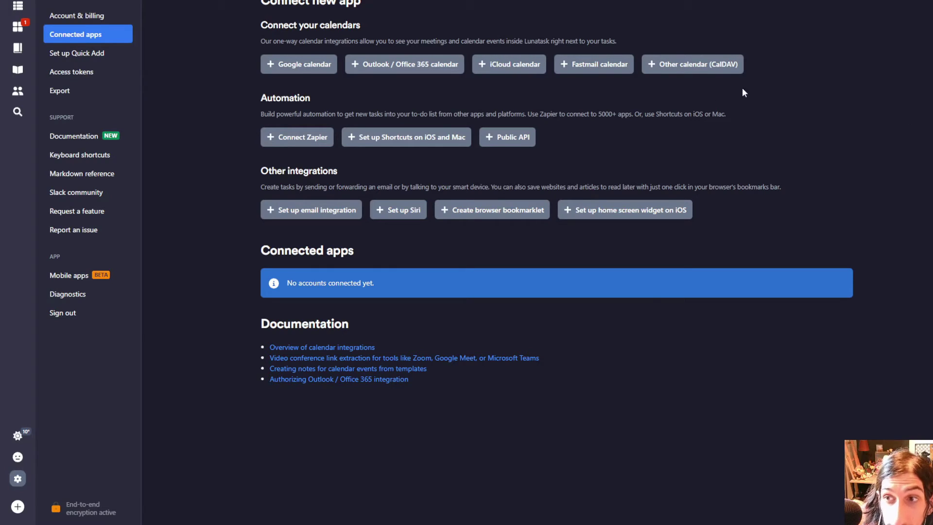
- Open Export in the settings sidebar to view the Data Export options
{"action": "left_click", "coordinate": [67, 96]}
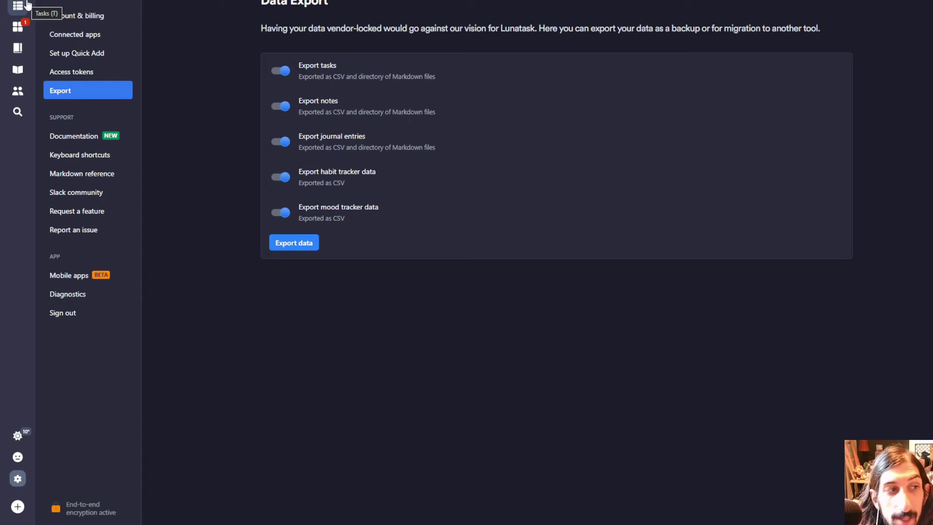
- Open the keyboard shortcuts docs, scroll to the Habit Tracker, Journal and Notes tables, then close Edge
{"action": "left_click", "coordinate": [83, 161]}
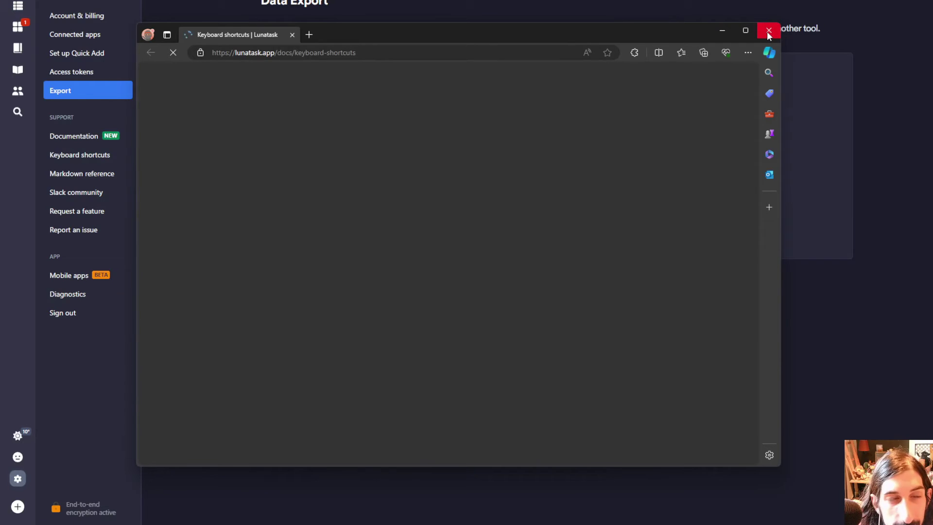
{"action": "scroll", "coordinate": [425, 206], "scroll_direction": "down", "scroll_amount": 3}
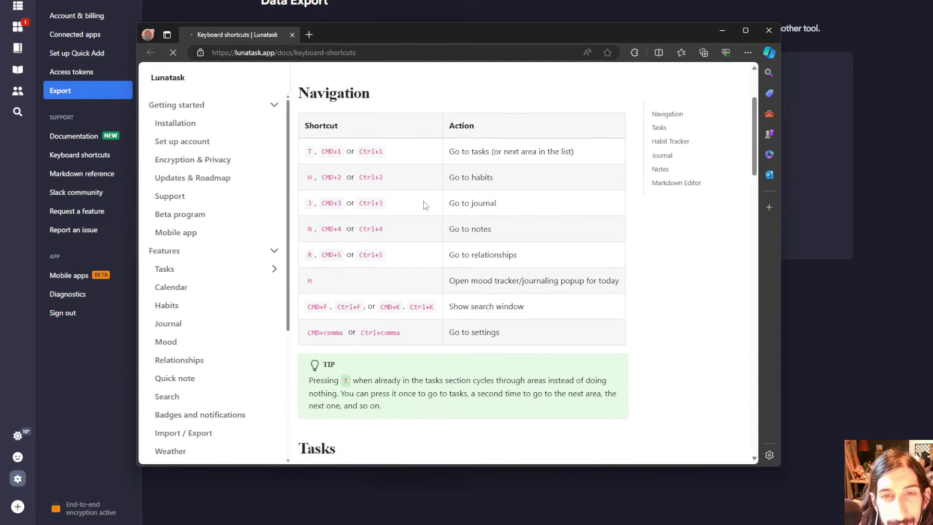
{"action": "scroll", "coordinate": [431, 194], "scroll_direction": "down", "scroll_amount": 1}
{"action": "scroll", "coordinate": [396, 214], "scroll_direction": "up", "scroll_amount": 2}
{"action": "scroll", "coordinate": [389, 233], "scroll_direction": "down", "scroll_amount": 9}
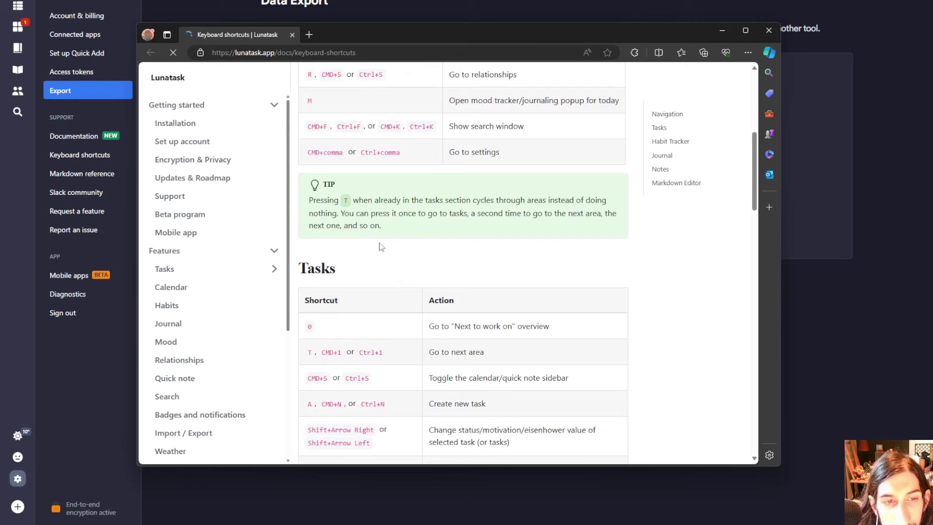
{"action": "scroll", "coordinate": [393, 238], "scroll_direction": "down", "scroll_amount": 9}
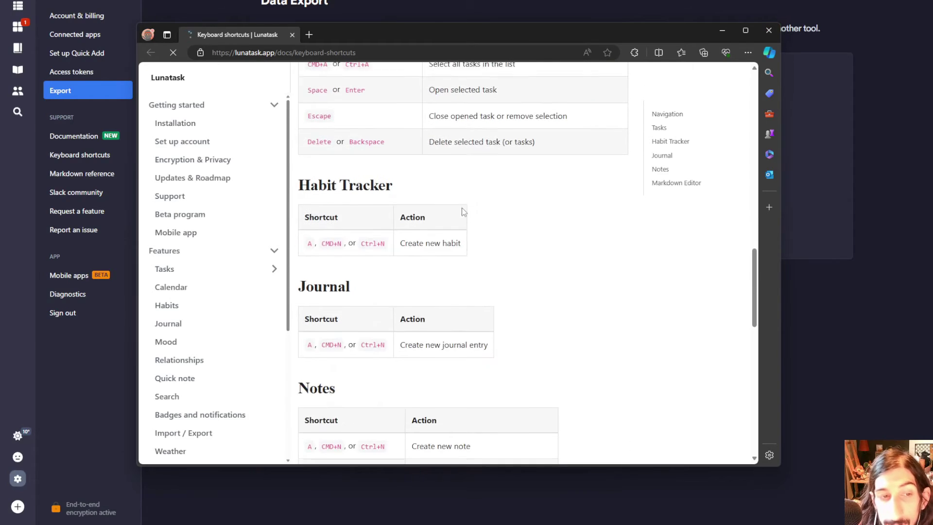
{"action": "scroll", "coordinate": [488, 218], "scroll_direction": "down", "scroll_amount": 1}
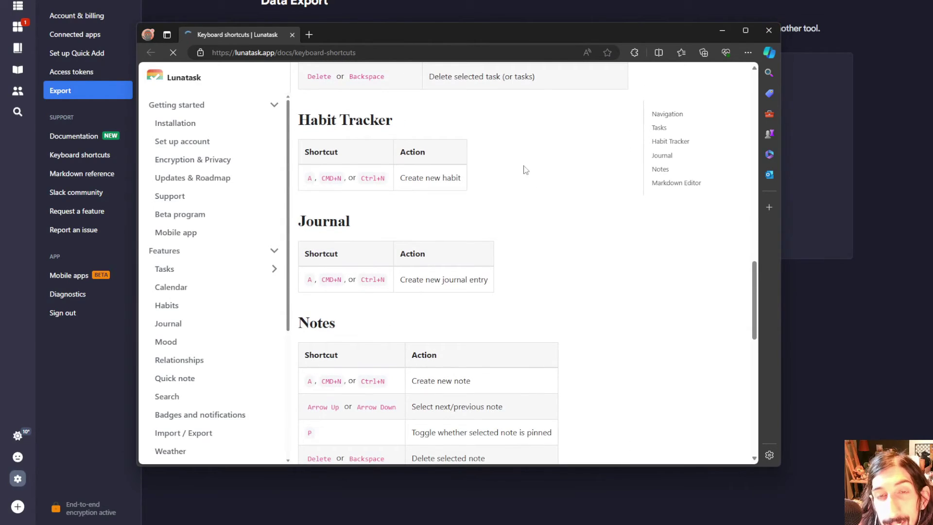
{"action": "left_click", "coordinate": [770, 32]}
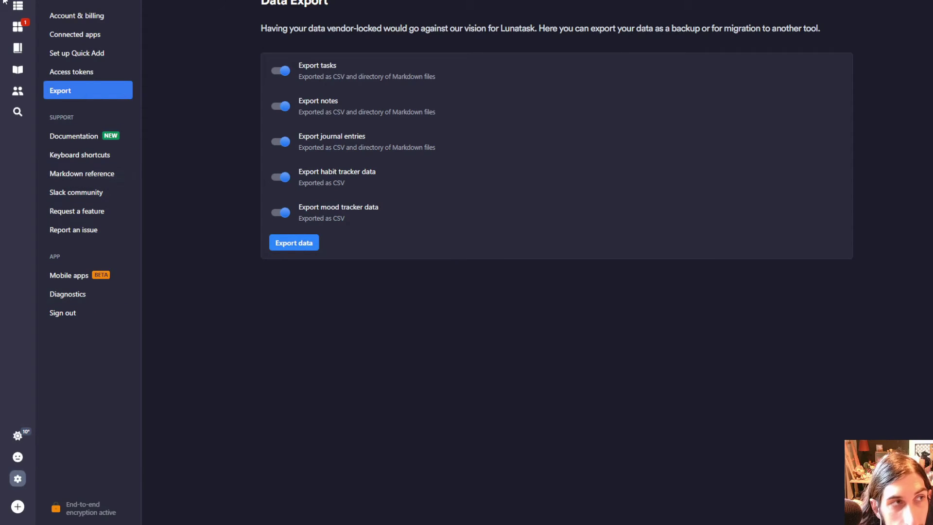
- Return to tasks, dismiss the Kanban tip, and show the day calendar beside the list
{"action": "left_click", "coordinate": [17, 5]}
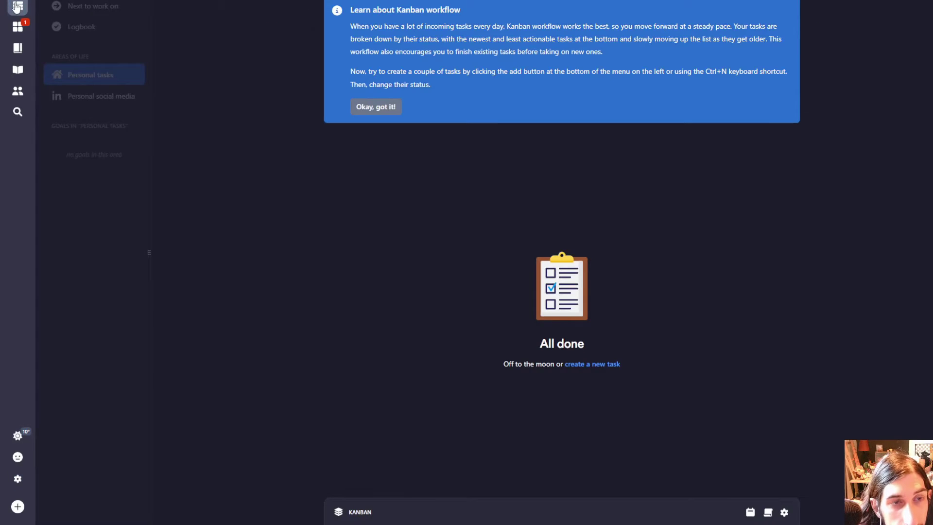
{"action": "left_click", "coordinate": [376, 107]}
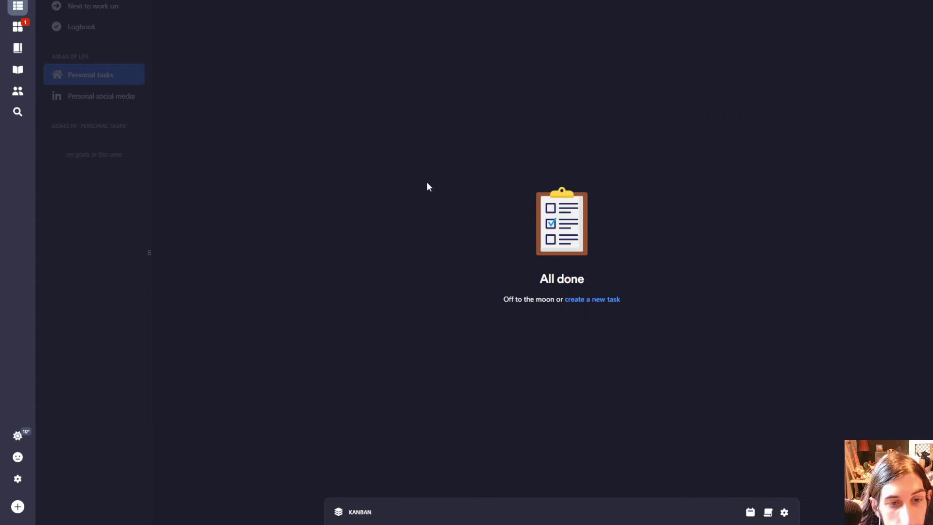
{"action": "left_click", "coordinate": [751, 511]}
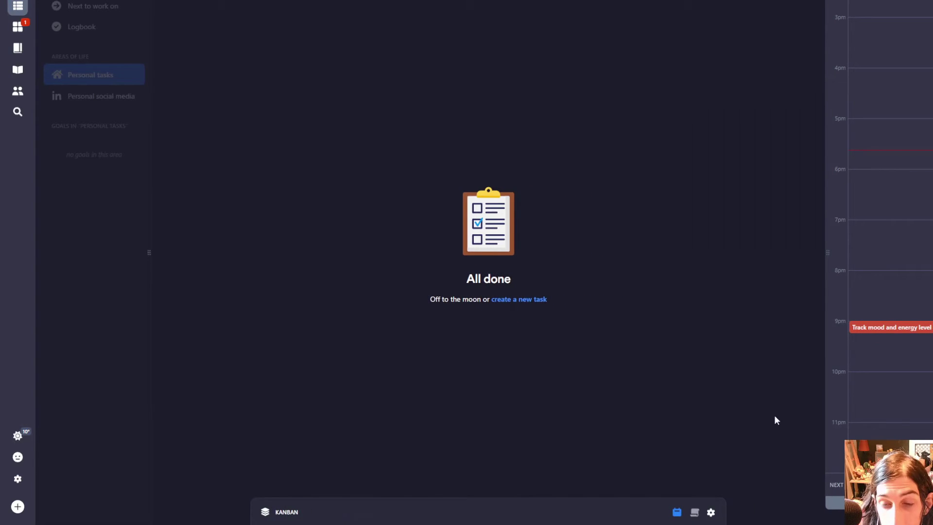
{"action": "mouse_move", "coordinate": [869, 331]}
{"action": "left_mouse_down"}
{"action": "mouse_move", "coordinate": [728, 308]}
{"action": "mouse_move", "coordinate": [867, 333]}
{"action": "left_mouse_up"}
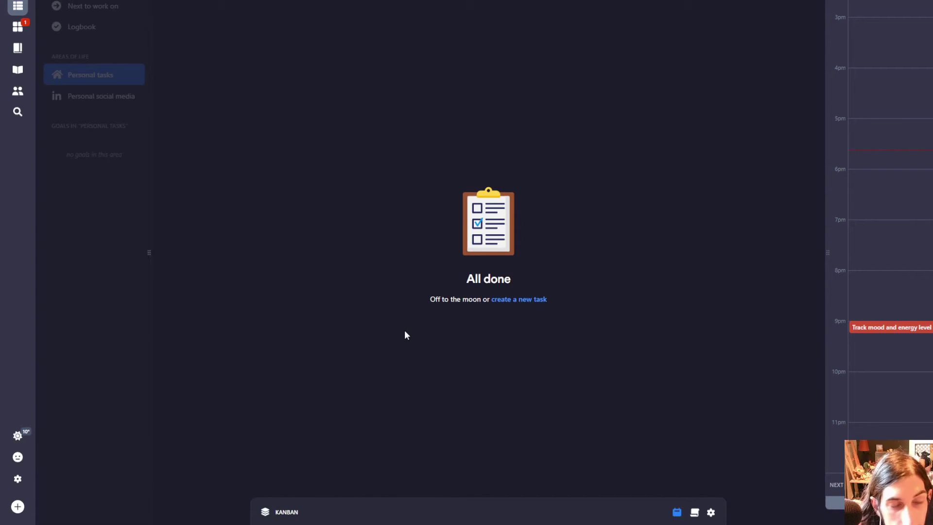
- In Personal social media, schedule the Lunatask video task on the calendar, then delete it
{"action": "key", "text": "ctrl+2"}
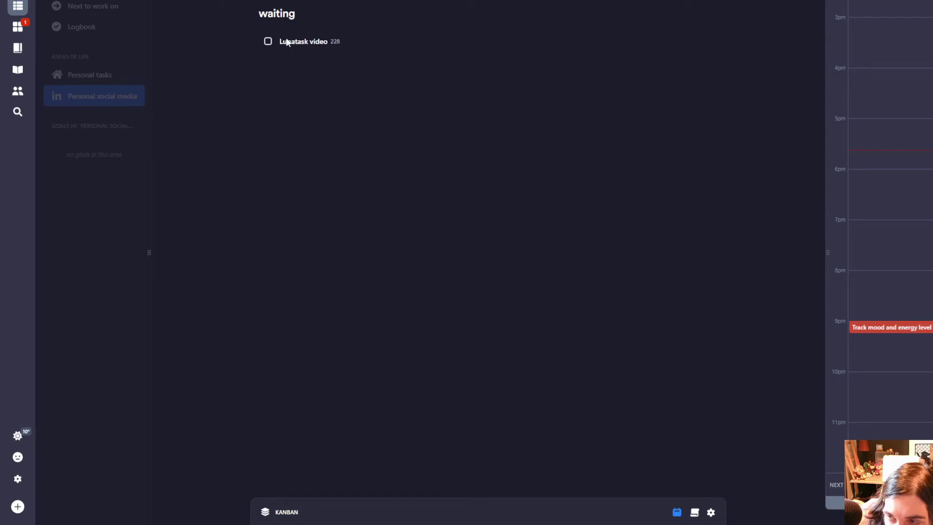
{"action": "left_click_drag", "start_coordinate": [306, 45], "coordinate": [870, 273]}
{"action": "key", "text": "Delete"}
{"action": "left_click", "coordinate": [513, 258]}
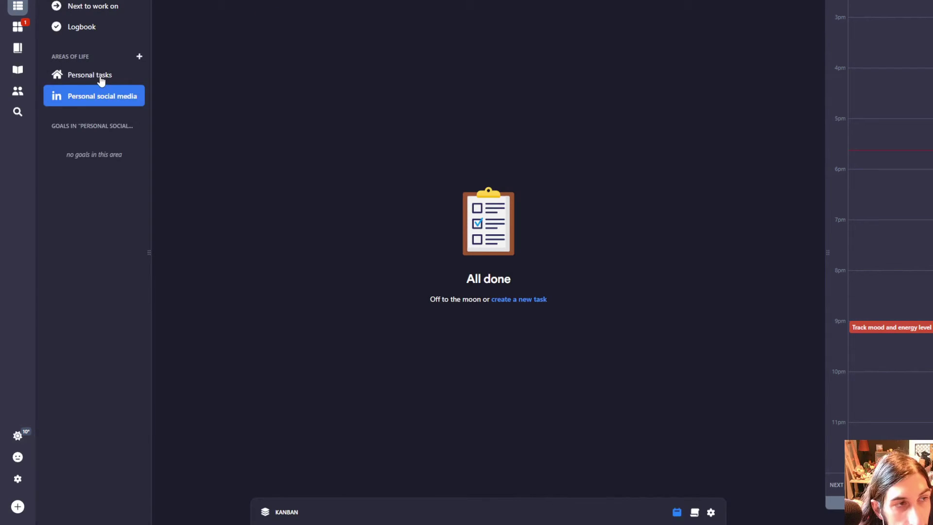
- Add a new unnamed goal to the Personal social media area
{"action": "left_click", "coordinate": [99, 79]}
{"action": "left_click", "coordinate": [94, 98]}
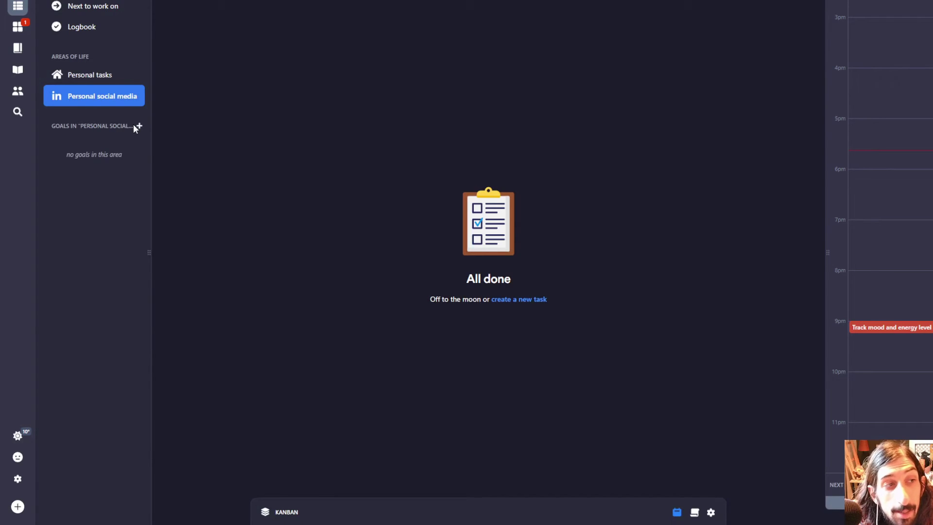
{"action": "left_click", "coordinate": [139, 127]}
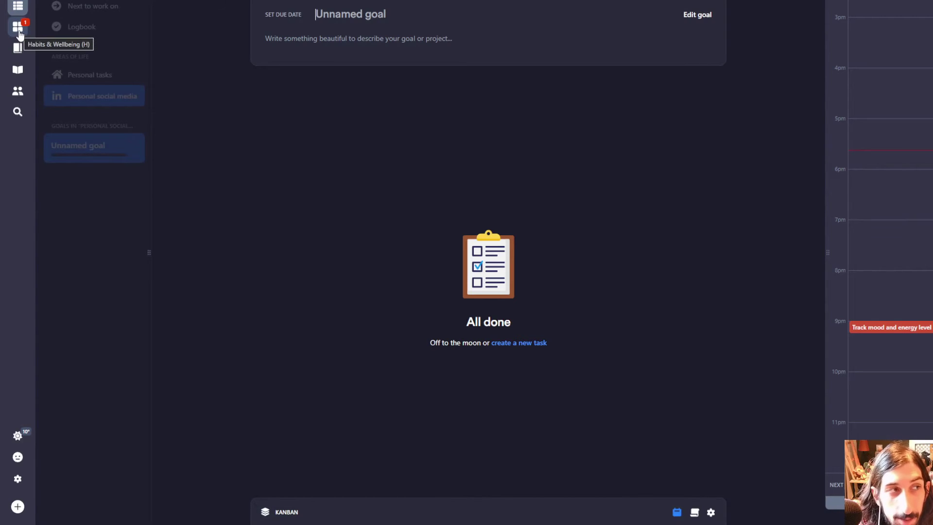
- View the Habits & Wellbeing timeline, then open the empty Journal page
{"action": "left_click", "coordinate": [19, 34]}
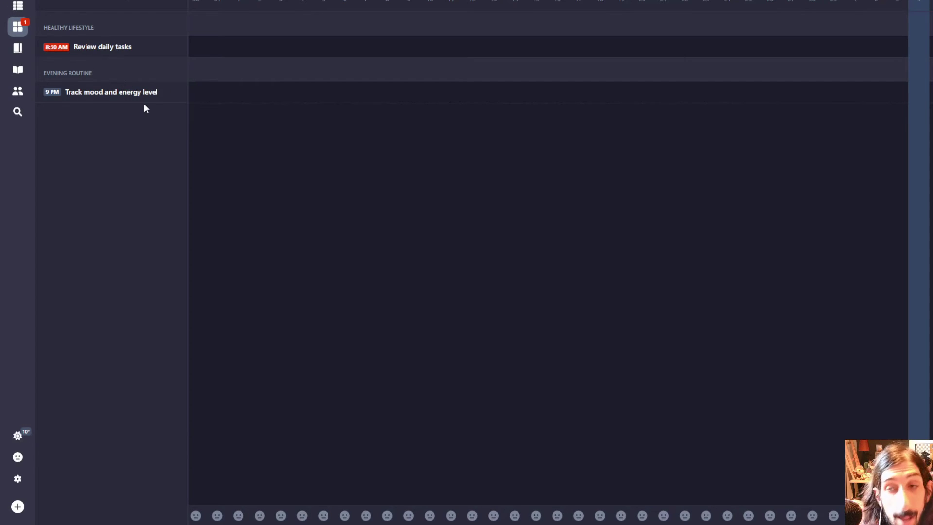
{"action": "left_click", "coordinate": [17, 49]}
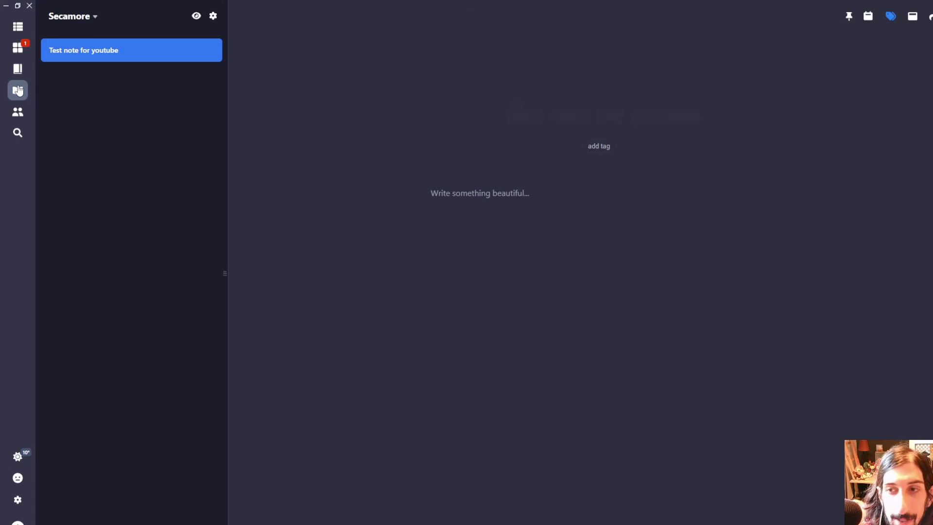
- In Notes, date 'Test note for youtube' March 5, then change it to March 4
{"action": "left_click", "coordinate": [17, 88]}
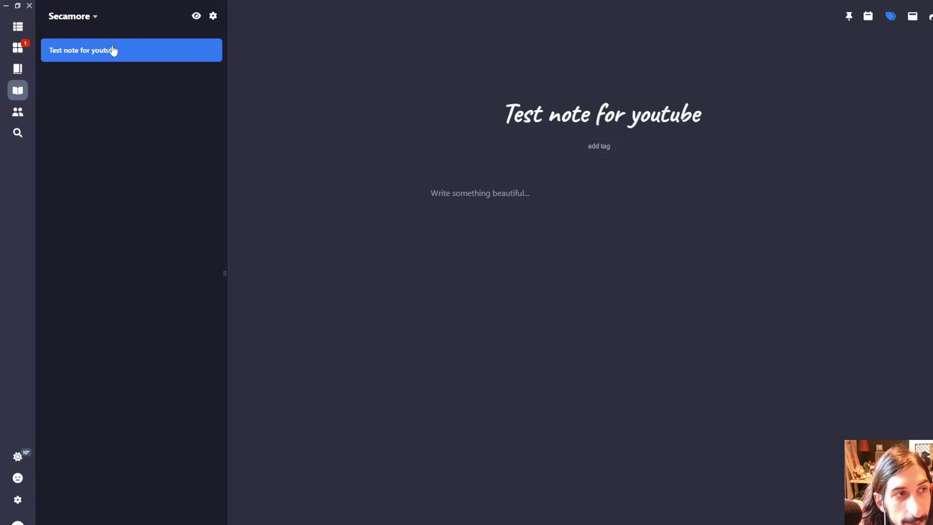
{"action": "left_click", "coordinate": [69, 19]}
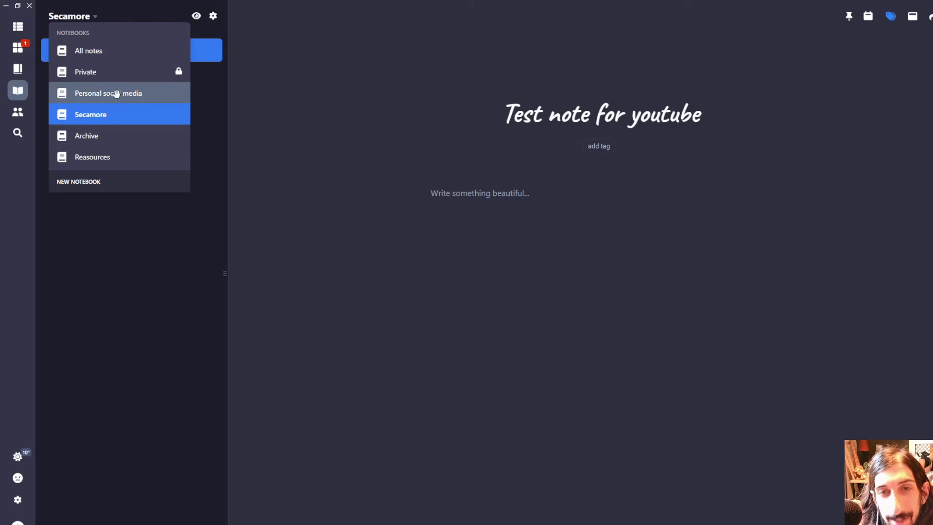
{"action": "left_click", "coordinate": [865, 17]}
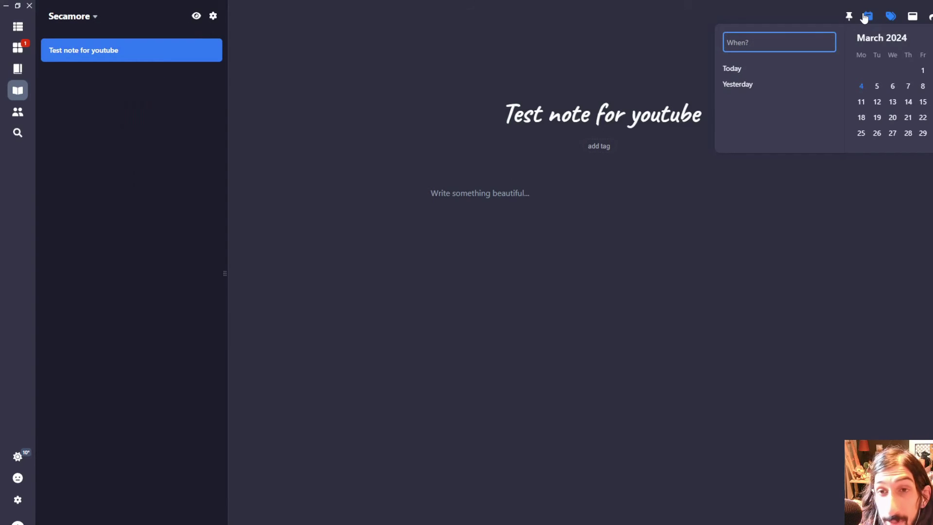
{"action": "left_click", "coordinate": [874, 88]}
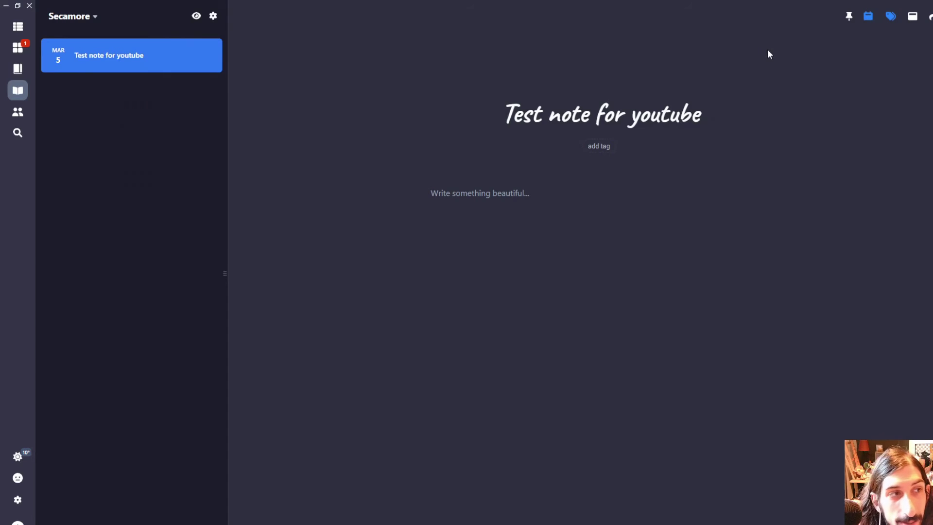
{"action": "left_click", "coordinate": [867, 17]}
{"action": "left_click", "coordinate": [861, 86]}
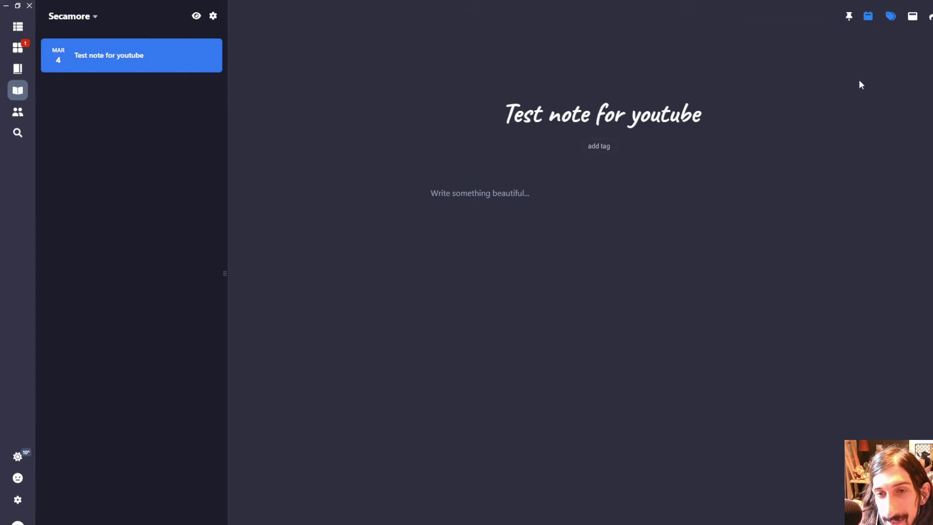
- Hide and restore the note's tag row, then toggle focus mode on and off twice
{"action": "left_click", "coordinate": [892, 18]}
{"action": "left_click", "coordinate": [892, 19]}
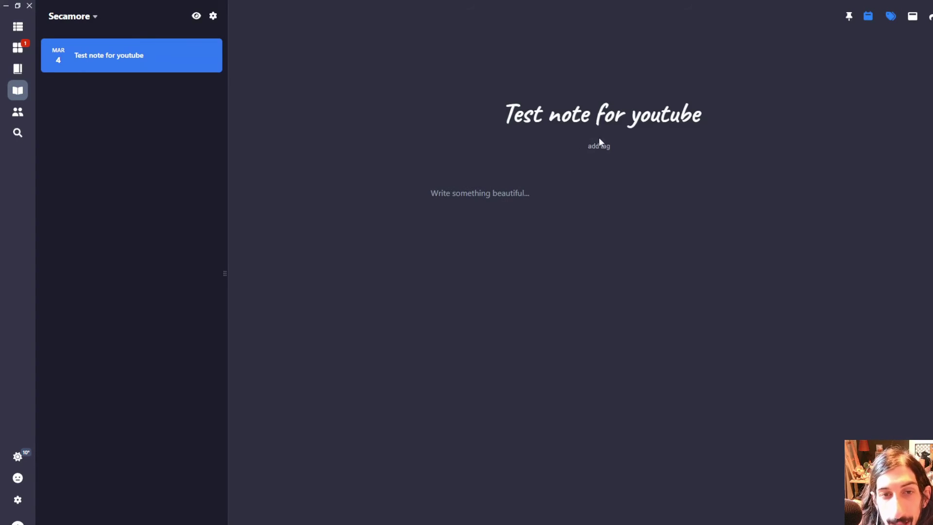
{"action": "left_click", "coordinate": [912, 16]}
{"action": "left_click", "coordinate": [913, 17]}
{"action": "left_click", "coordinate": [913, 18]}
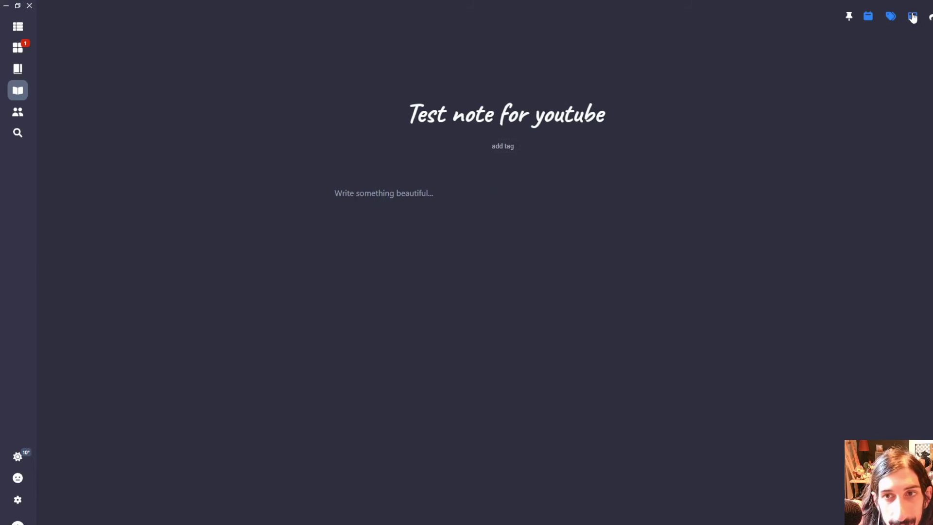
{"action": "left_click", "coordinate": [913, 18]}
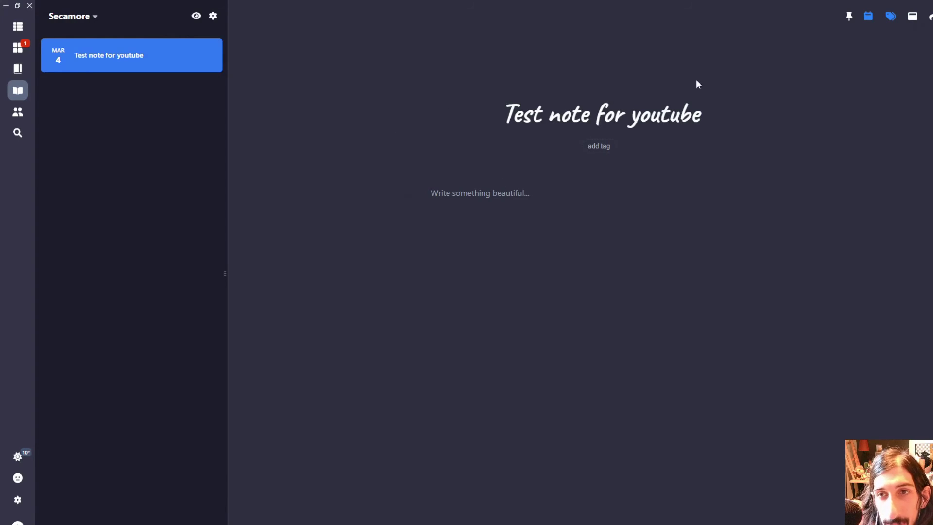
- Preview the note's share and export options, date the test note Today, and list the notebooks
{"action": "left_click", "coordinate": [928, 19]}
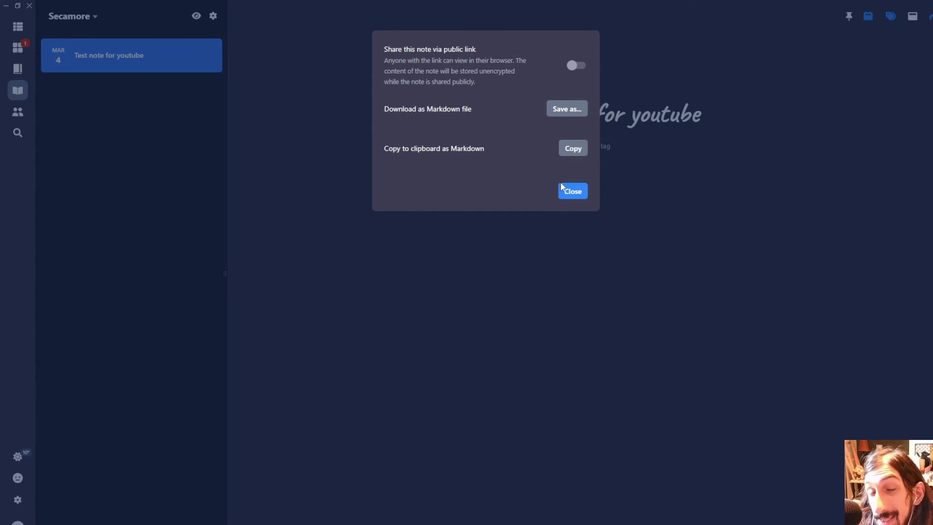
{"action": "left_click", "coordinate": [574, 192]}
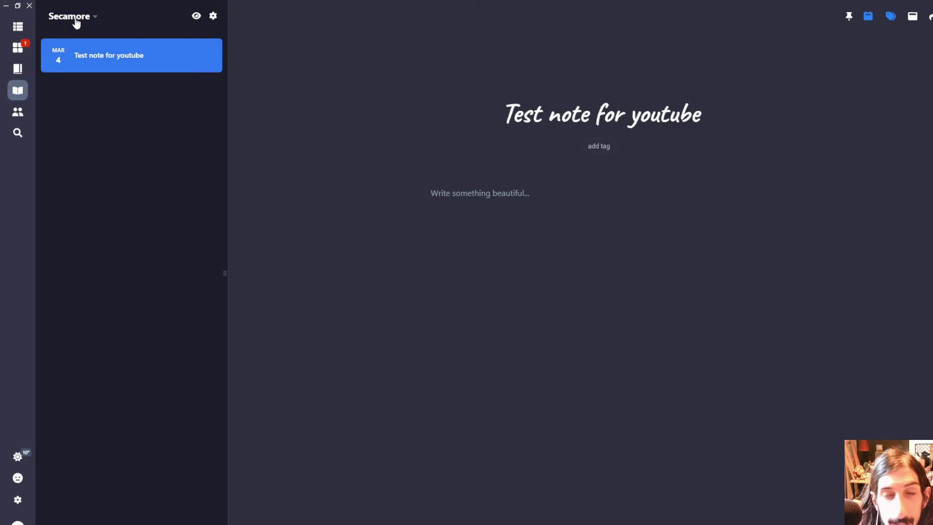
{"action": "left_click", "coordinate": [869, 17]}
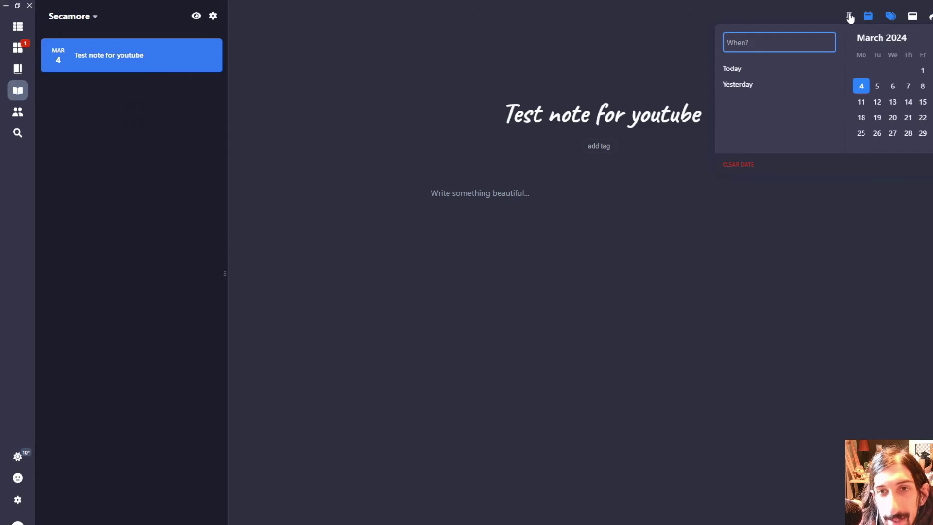
{"action": "left_click", "coordinate": [743, 68]}
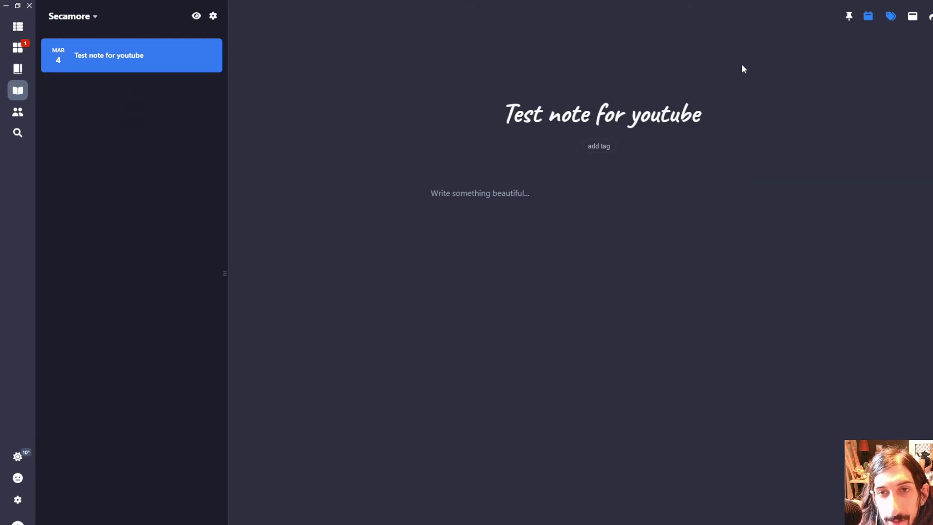
{"action": "left_click", "coordinate": [60, 16]}
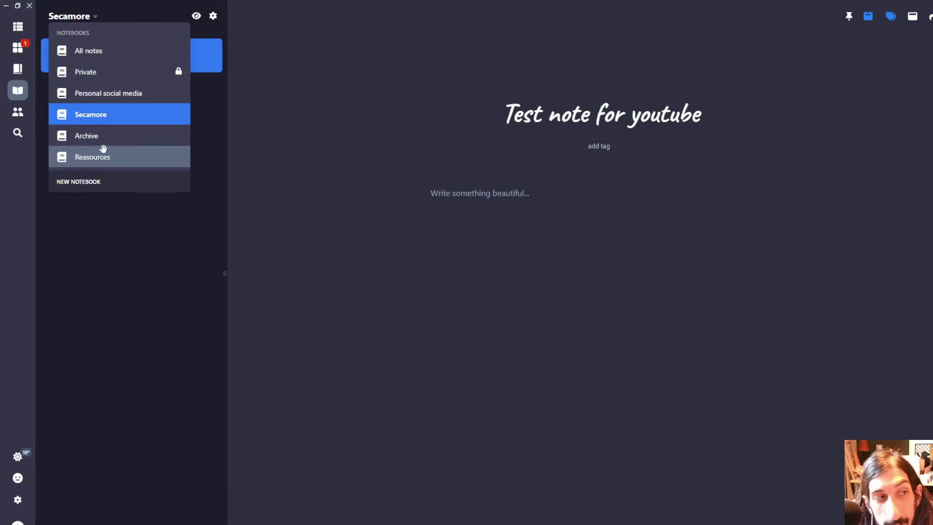
- Try the password-protected Private notebook and cancel its unlock prompt, staying in Secamore
{"action": "left_click", "coordinate": [103, 77]}
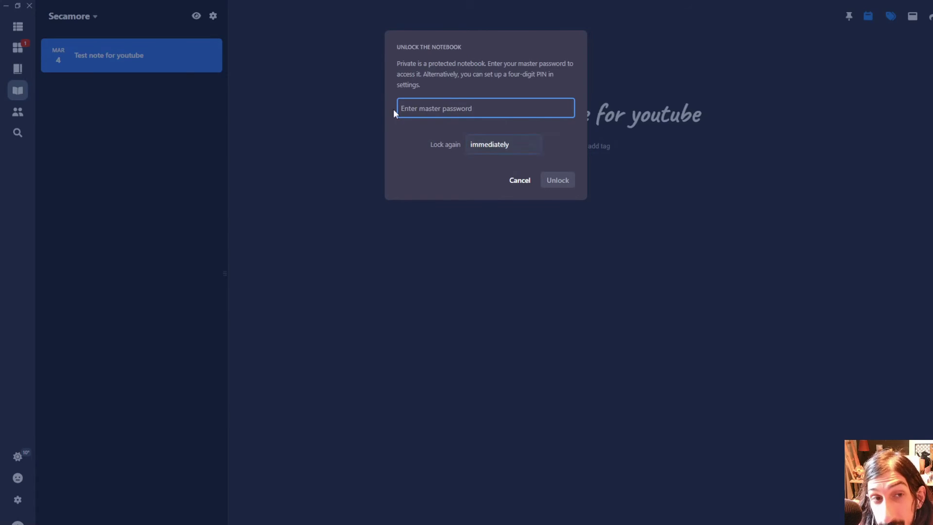
{"action": "left_click", "coordinate": [520, 181]}
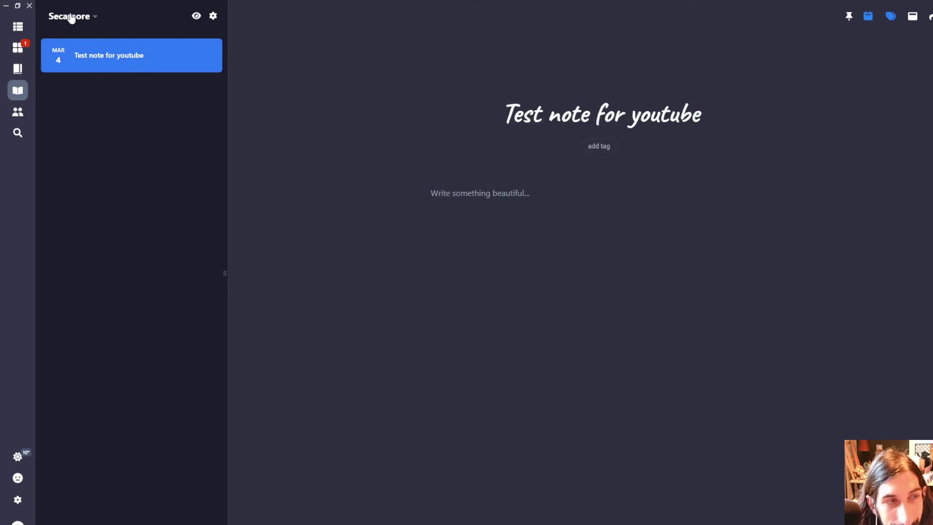
- Show the Relationship Tracking page with its coming-soon notice and Idea Portal link
{"action": "left_click", "coordinate": [18, 113]}
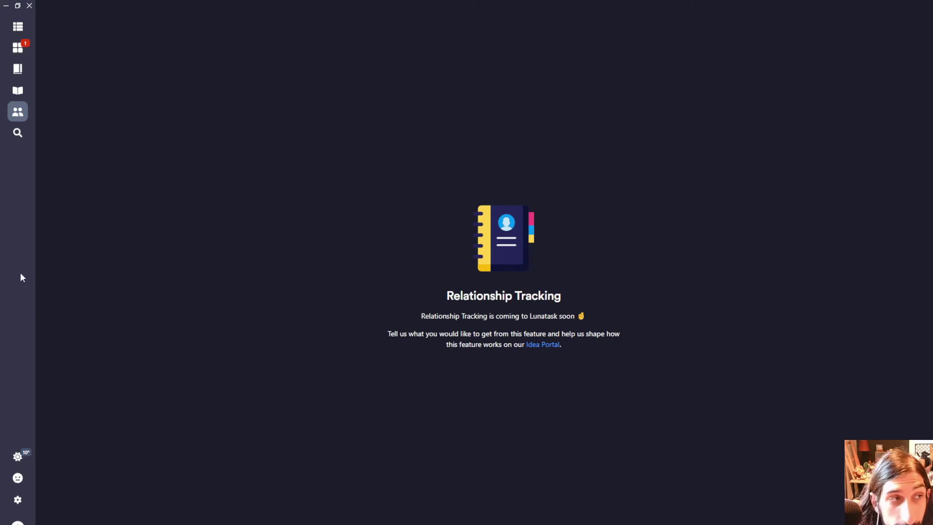
- Cycle through Tasks, Habits, Journal, Notes and Relationships and back, finishing in Notes
{"action": "left_click", "coordinate": [18, 26]}
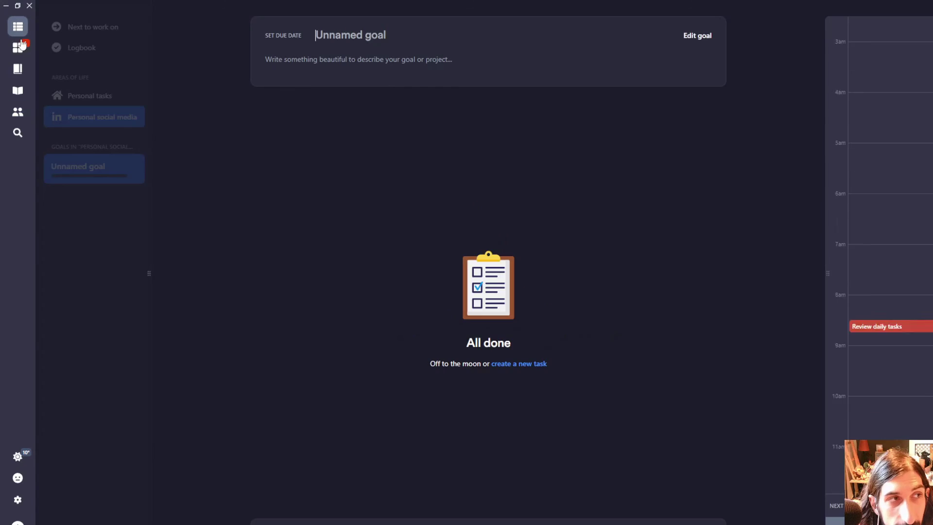
{"action": "left_click", "coordinate": [17, 47]}
{"action": "left_click", "coordinate": [18, 68]}
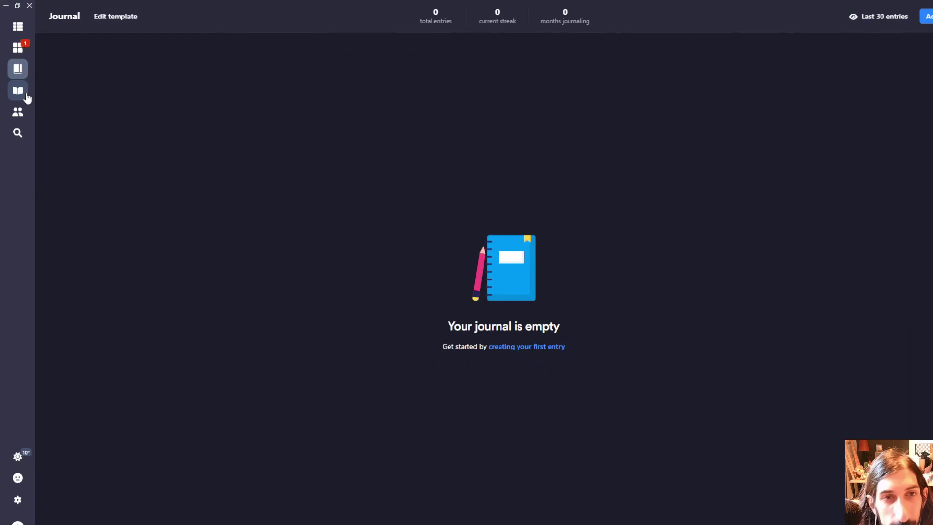
{"action": "left_click", "coordinate": [24, 96]}
{"action": "left_click", "coordinate": [21, 113]}
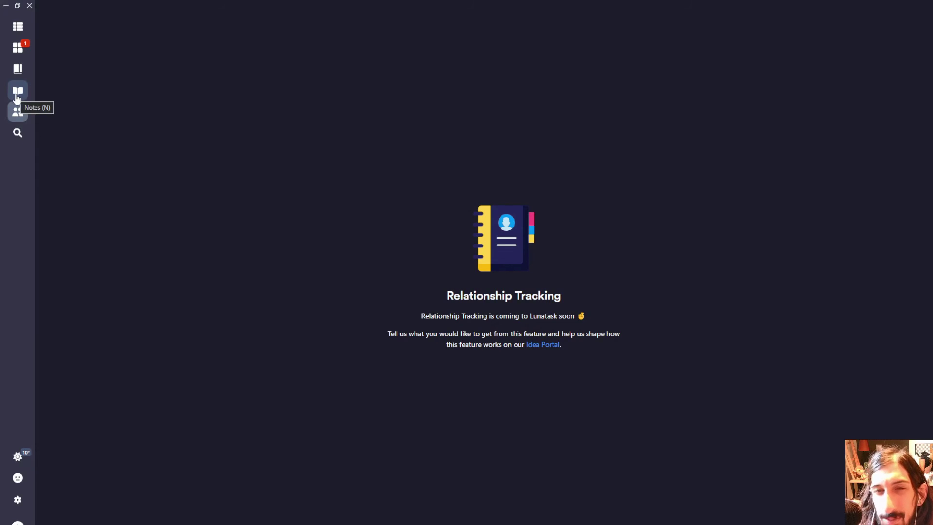
{"action": "left_click", "coordinate": [17, 97]}
{"action": "left_click", "coordinate": [15, 69]}
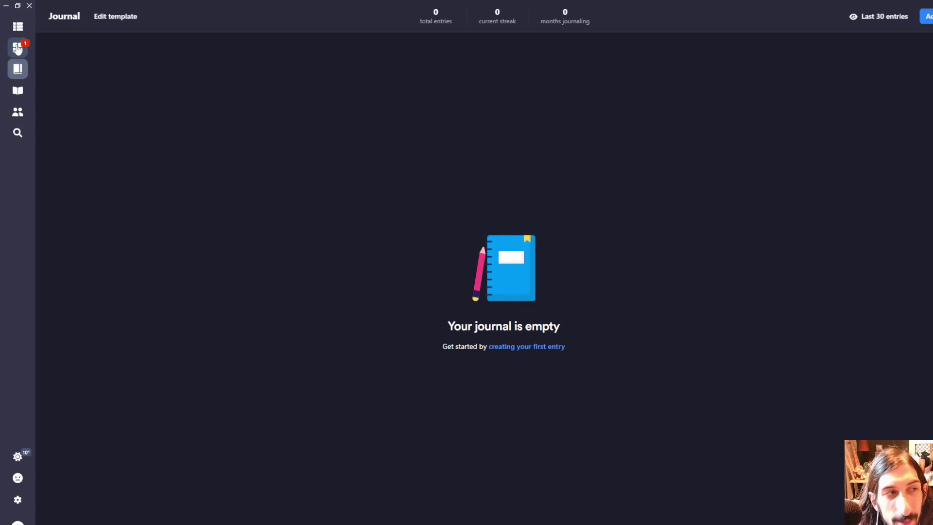
{"action": "left_click", "coordinate": [18, 47]}
{"action": "left_click", "coordinate": [19, 30]}
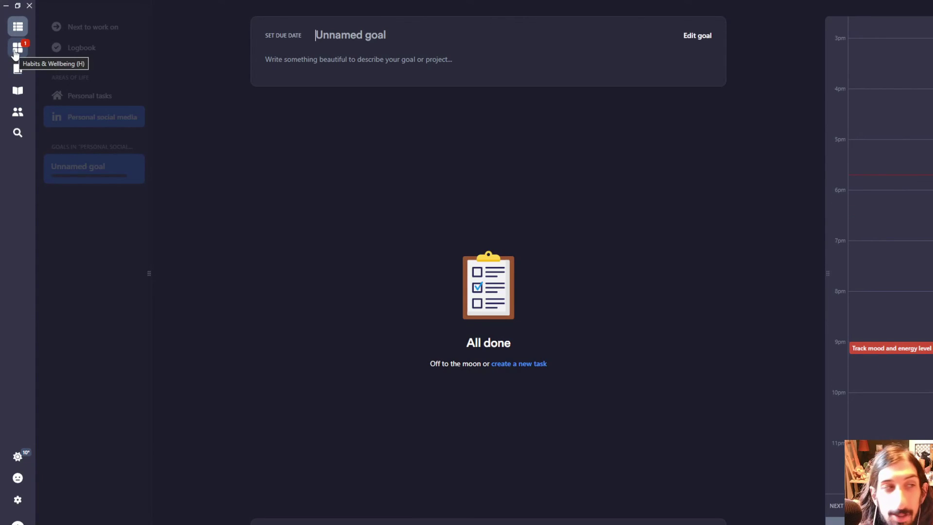
{"action": "left_click", "coordinate": [18, 68]}
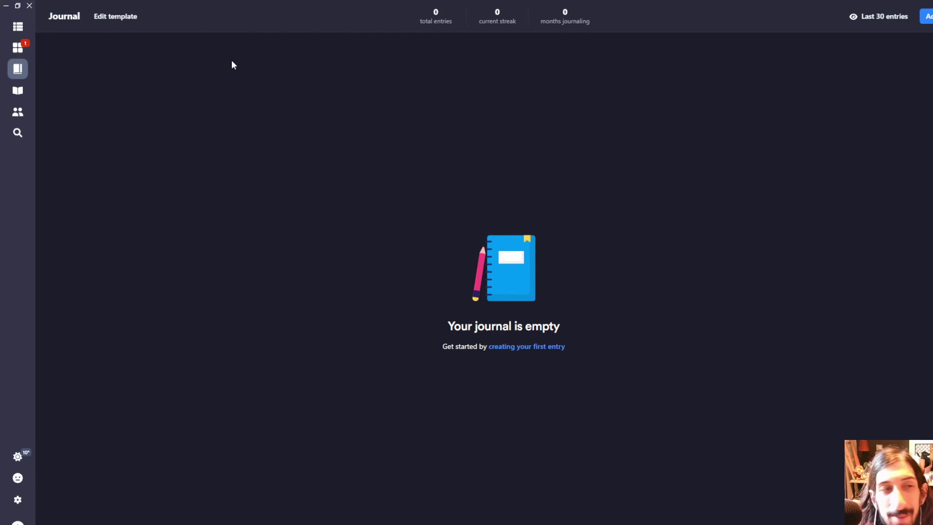
{"action": "left_click", "coordinate": [18, 90]}
{"action": "left_click", "coordinate": [19, 139]}
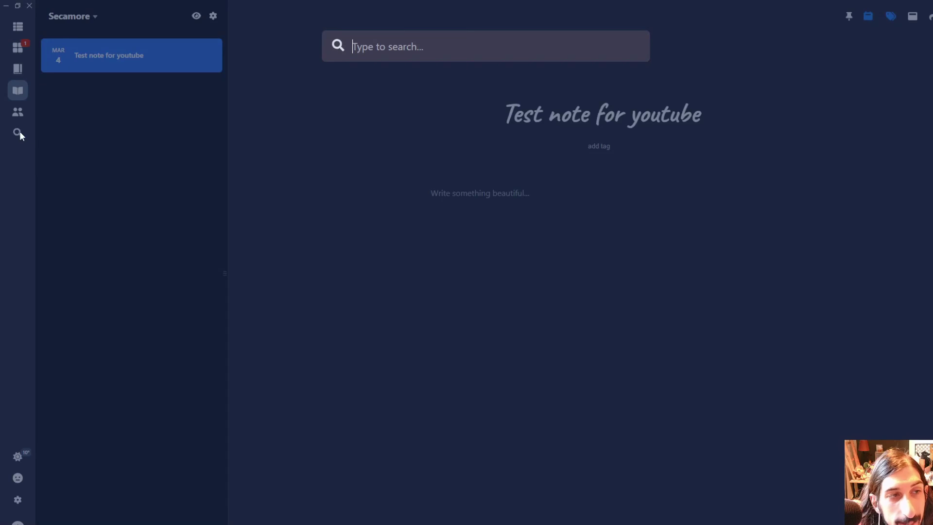
{"action": "left_click", "coordinate": [105, 147]}
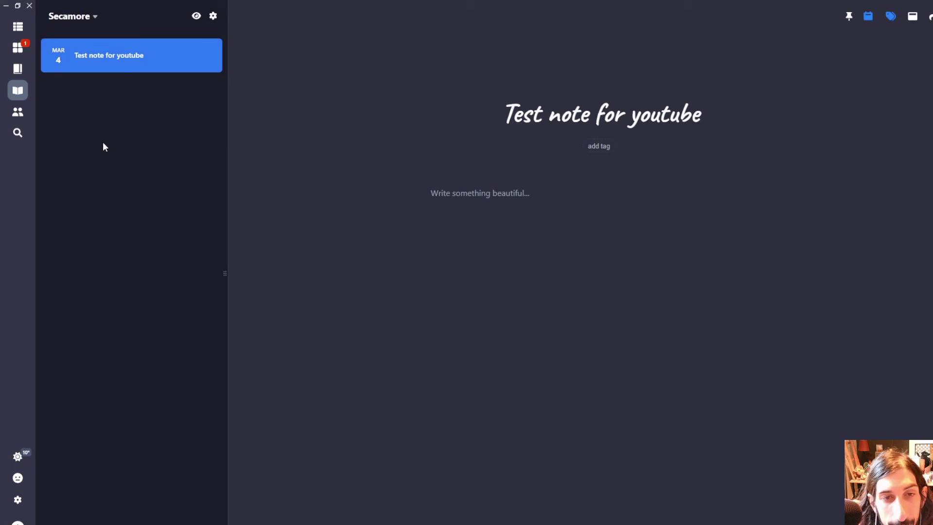
- Step back through the sections to Tasks and filter it to the Personal tasks area
{"action": "left_click", "coordinate": [16, 114]}
{"action": "left_click", "coordinate": [17, 91]}
{"action": "left_click", "coordinate": [18, 71]}
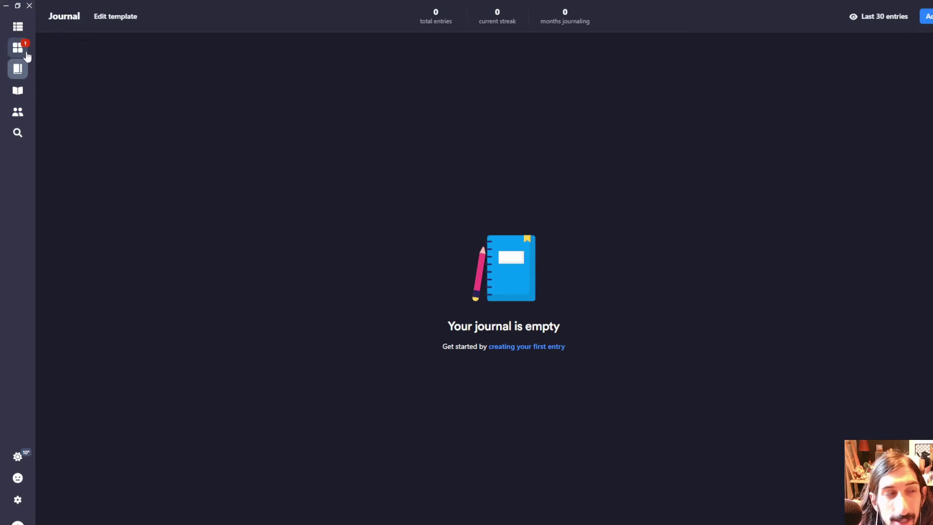
{"action": "left_click", "coordinate": [28, 52]}
{"action": "left_click", "coordinate": [18, 29]}
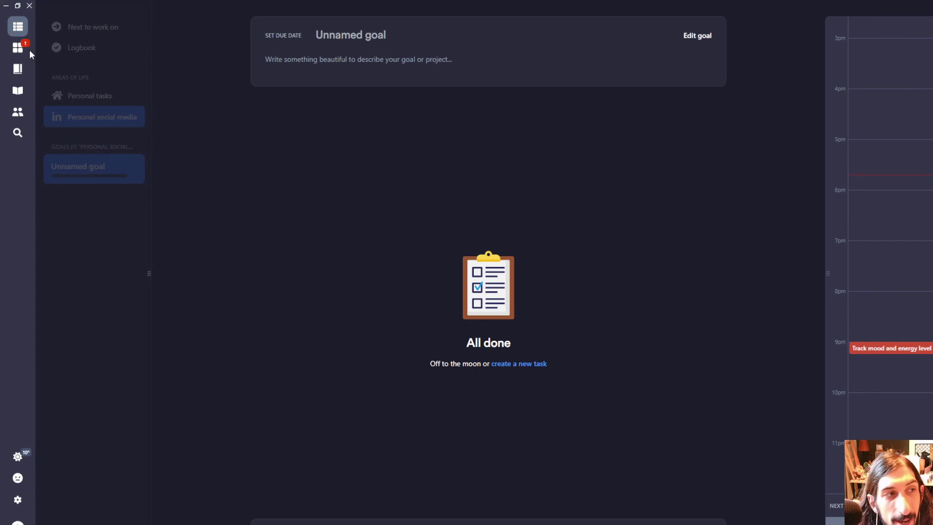
{"action": "left_click", "coordinate": [79, 102]}
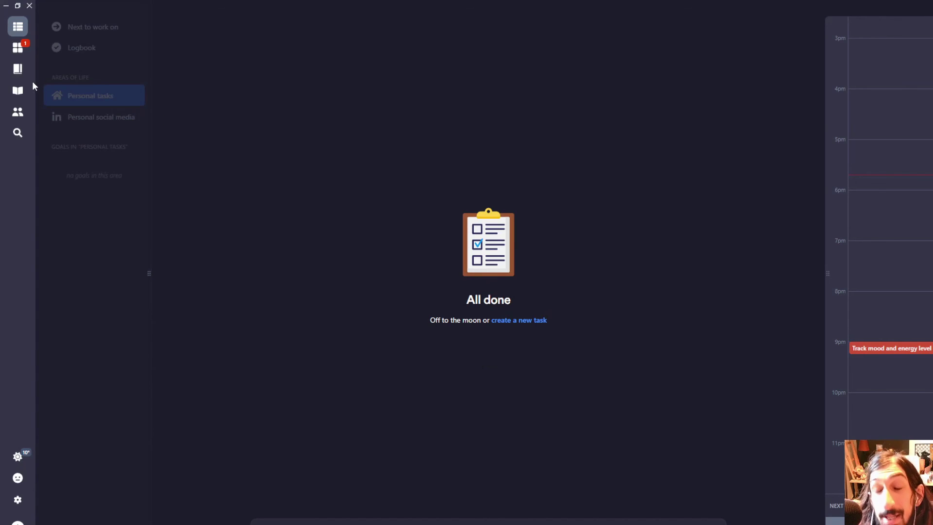
- Revisit Habits and Journal, finishing in Notes on the test note
{"action": "left_click", "coordinate": [17, 48]}
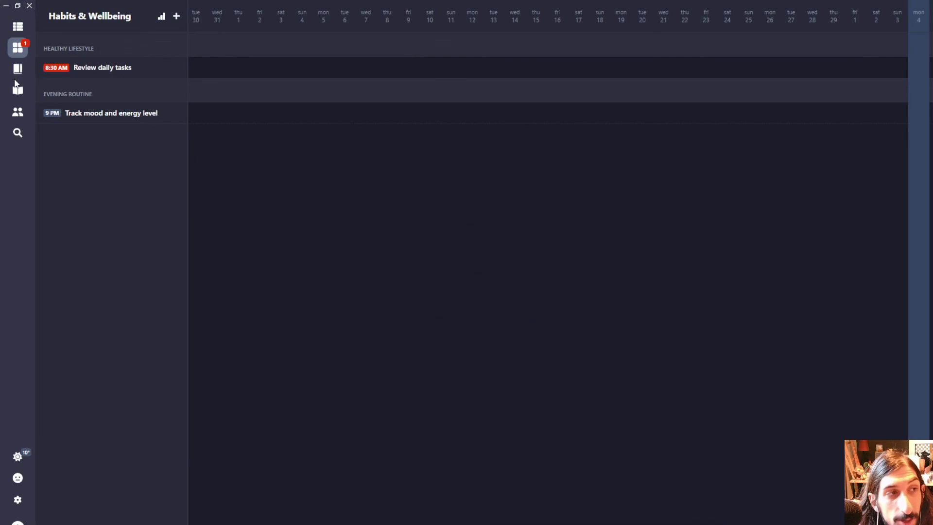
{"action": "left_click", "coordinate": [14, 72]}
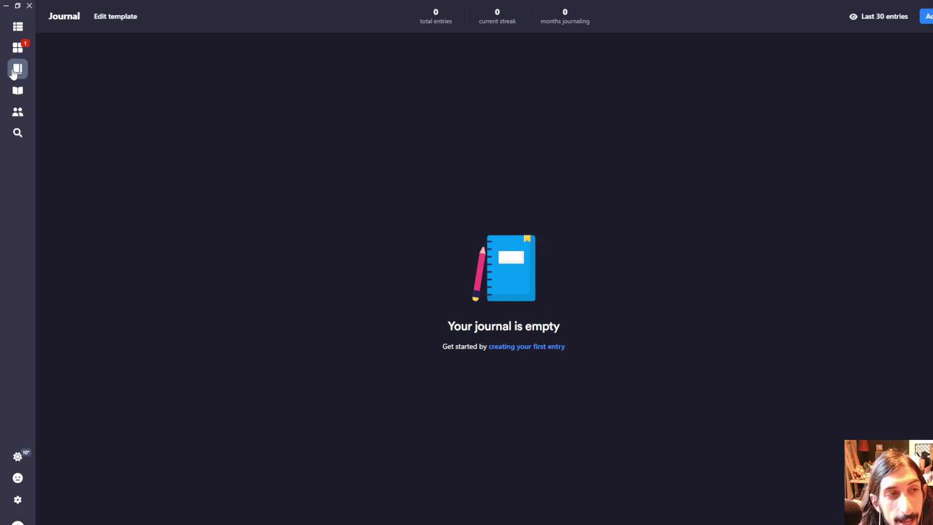
{"action": "left_click", "coordinate": [17, 98]}
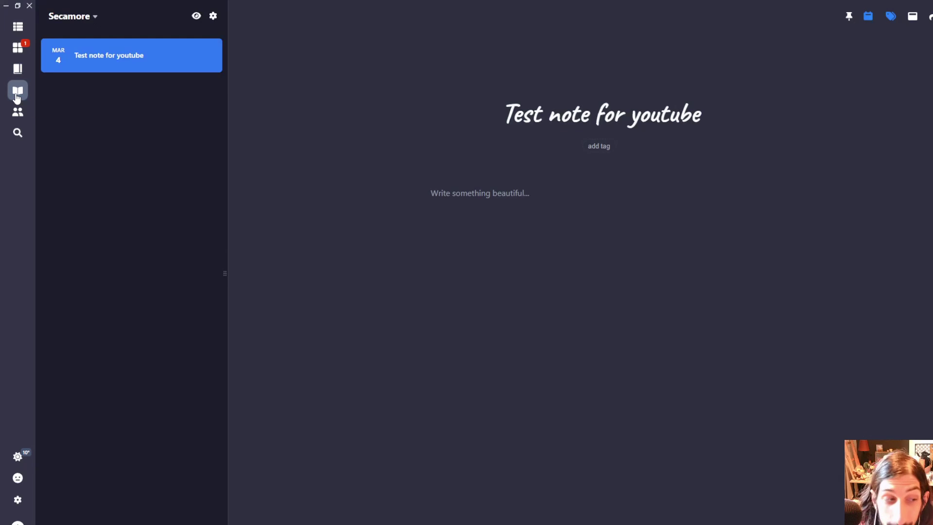
- Browse the data export, Access tokens, Quick Add, Connected apps and Account & billing settings
{"action": "left_click", "coordinate": [17, 500]}
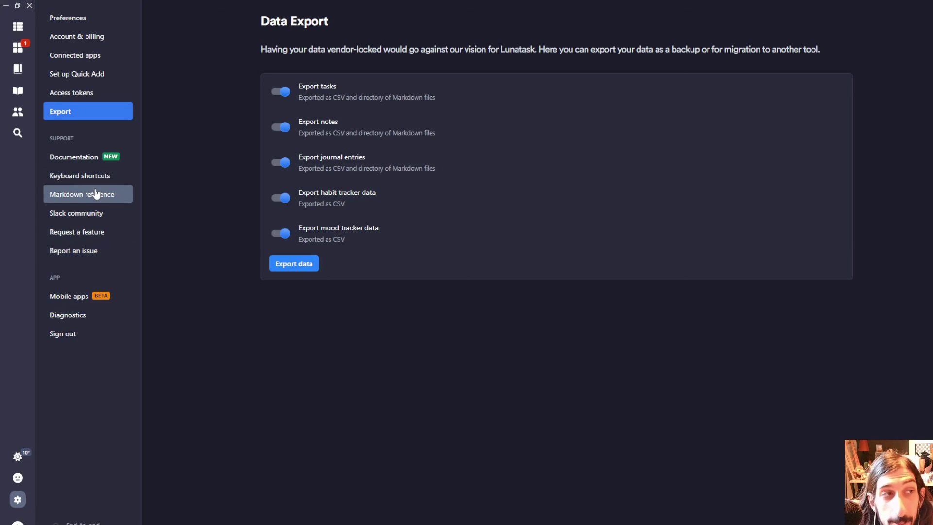
{"action": "left_click", "coordinate": [73, 94]}
{"action": "left_click", "coordinate": [80, 77]}
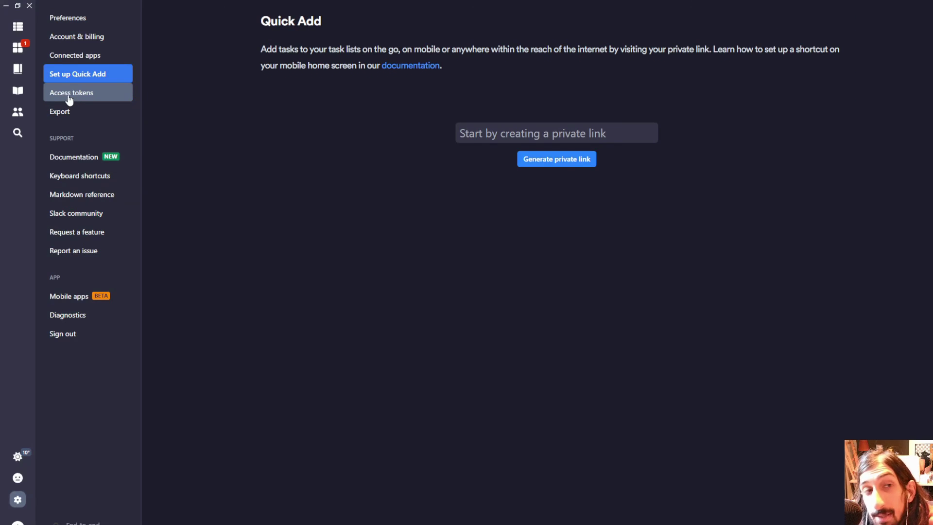
{"action": "left_click", "coordinate": [73, 58]}
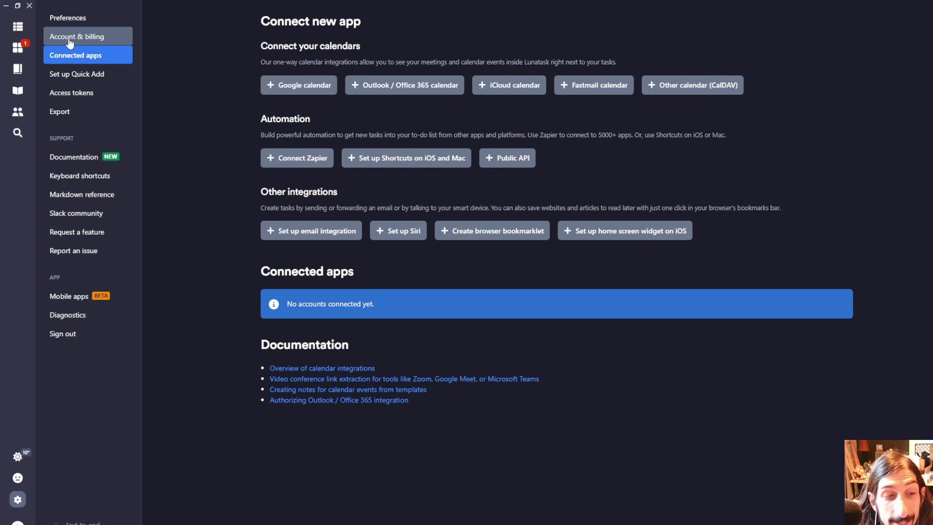
{"action": "left_click", "coordinate": [70, 43]}
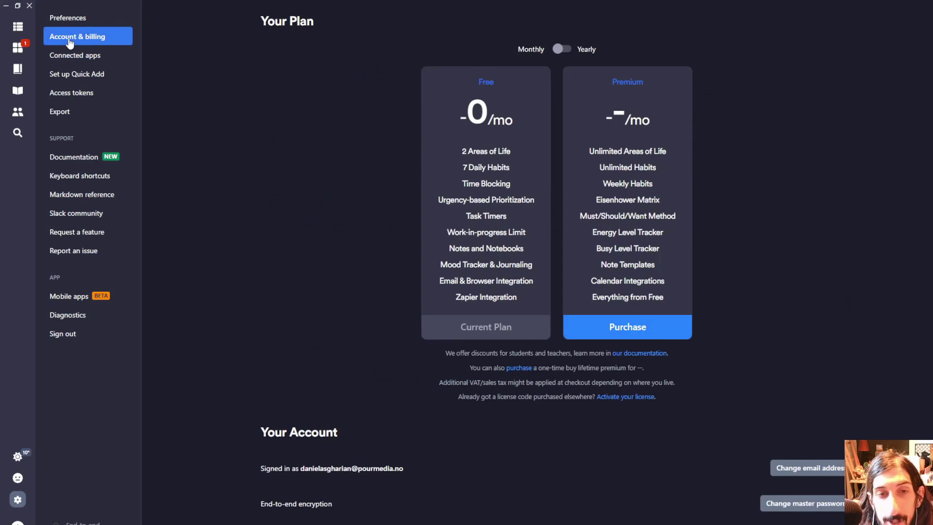
- Close settings and return to the Personal tasks list, shown as 'All done'
{"action": "left_click", "coordinate": [16, 28]}
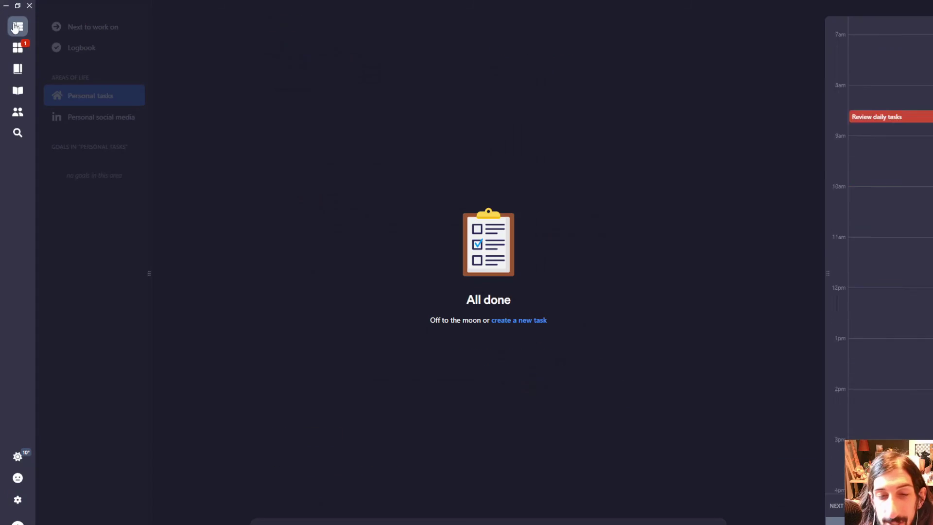